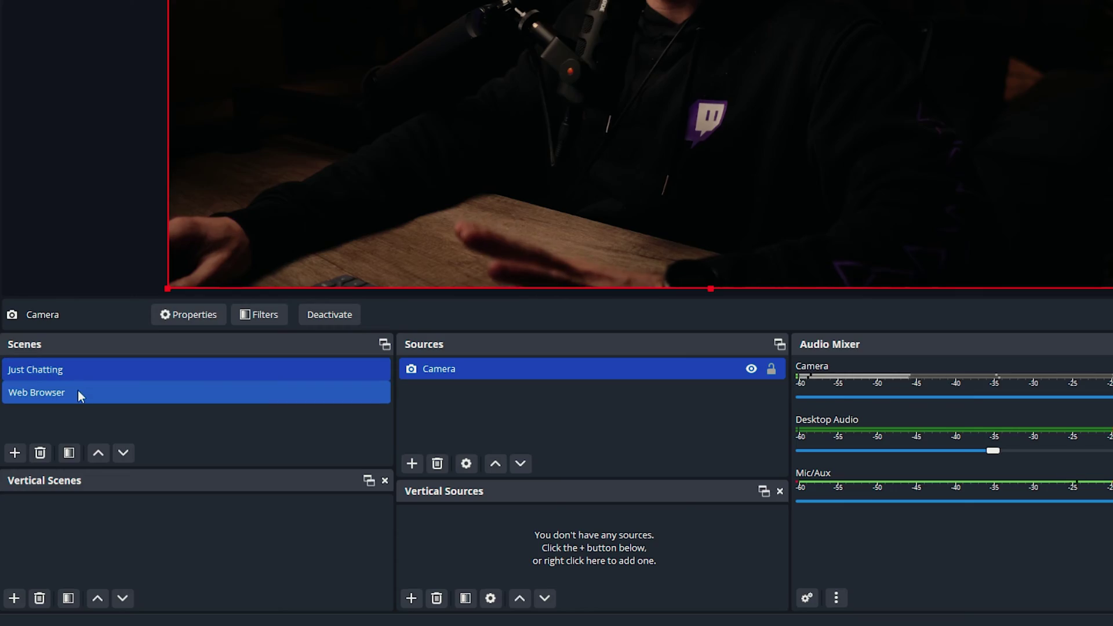
- Check the camera overlay in the Web Browser scene, then return to Just Chatting
click(77, 391)
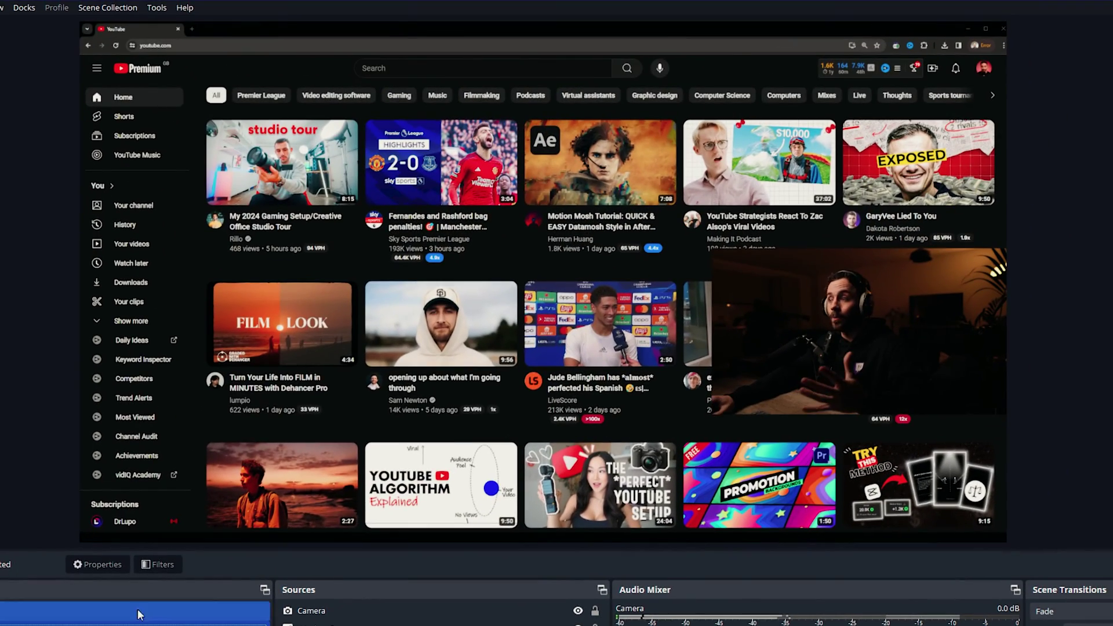
click(852, 342)
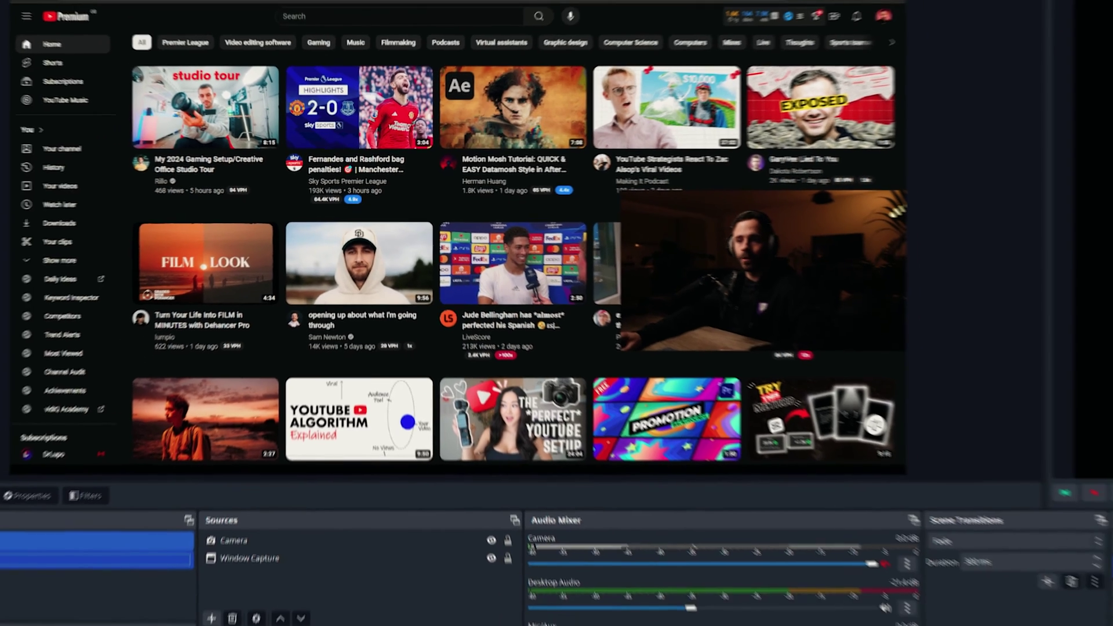
click(21, 445)
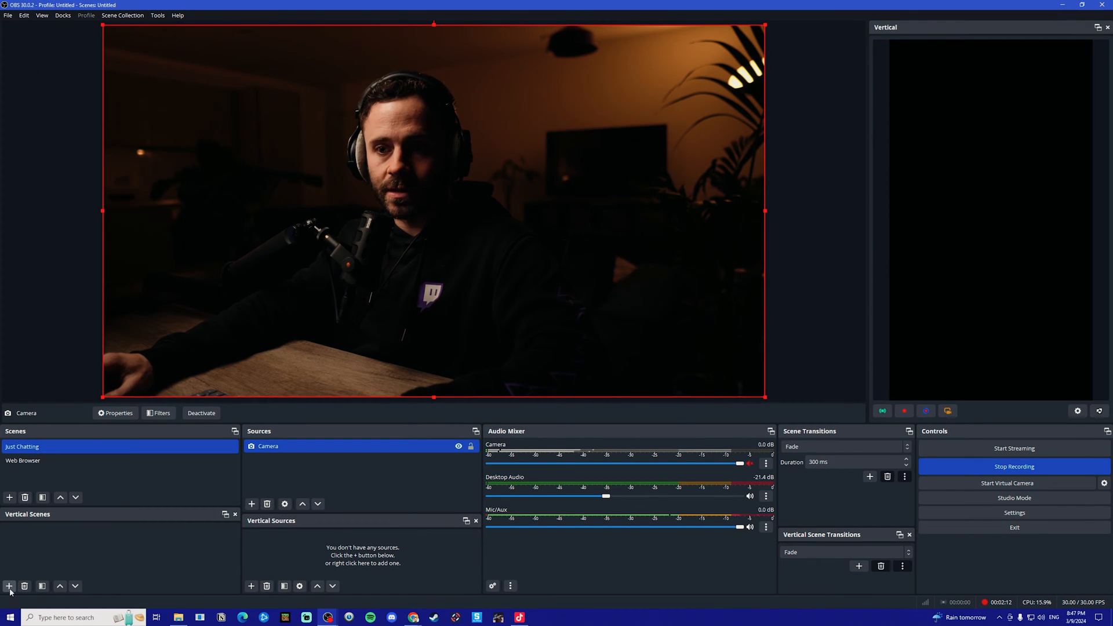
- Create the vertical scene 'Just chatting vertical' and start another vertical scene
click(11, 586)
text(Just chatting v)
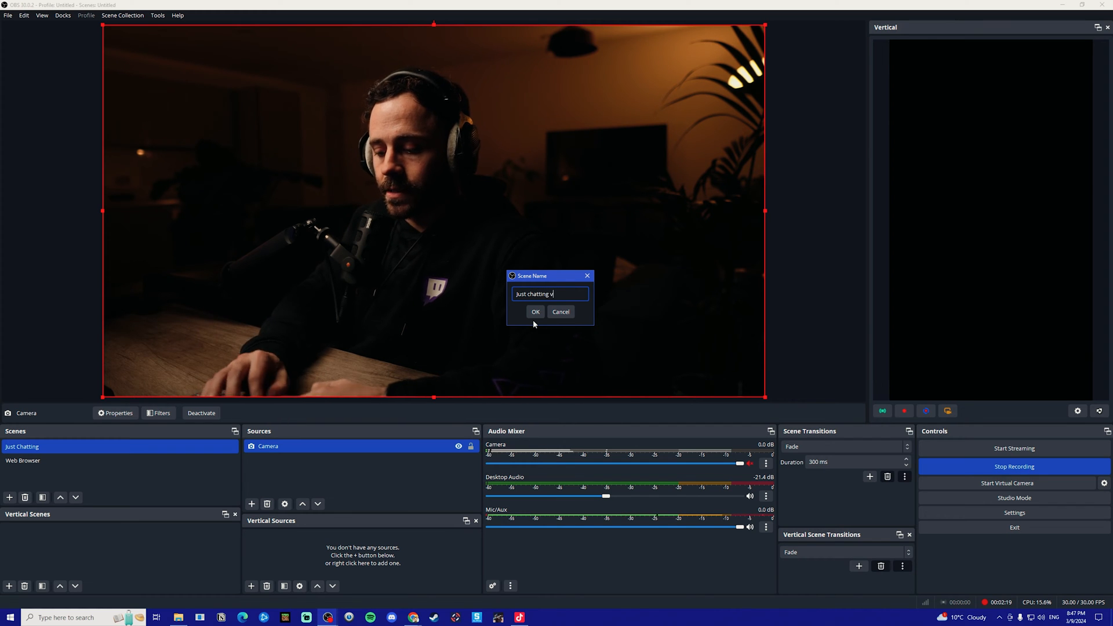
text(ertical)
key(Return)
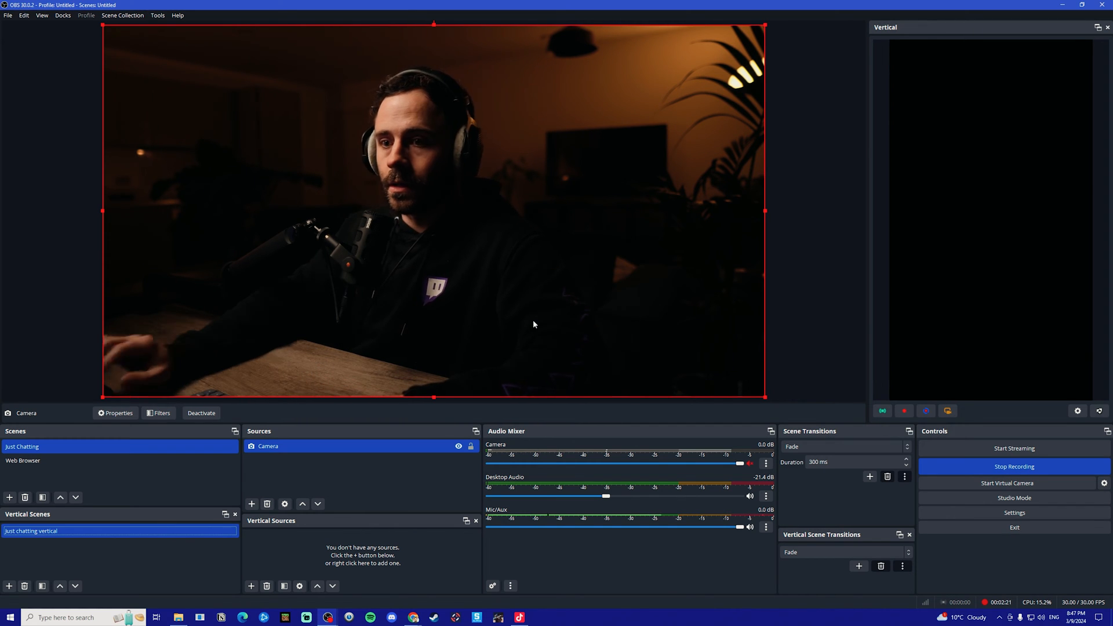
click(11, 587)
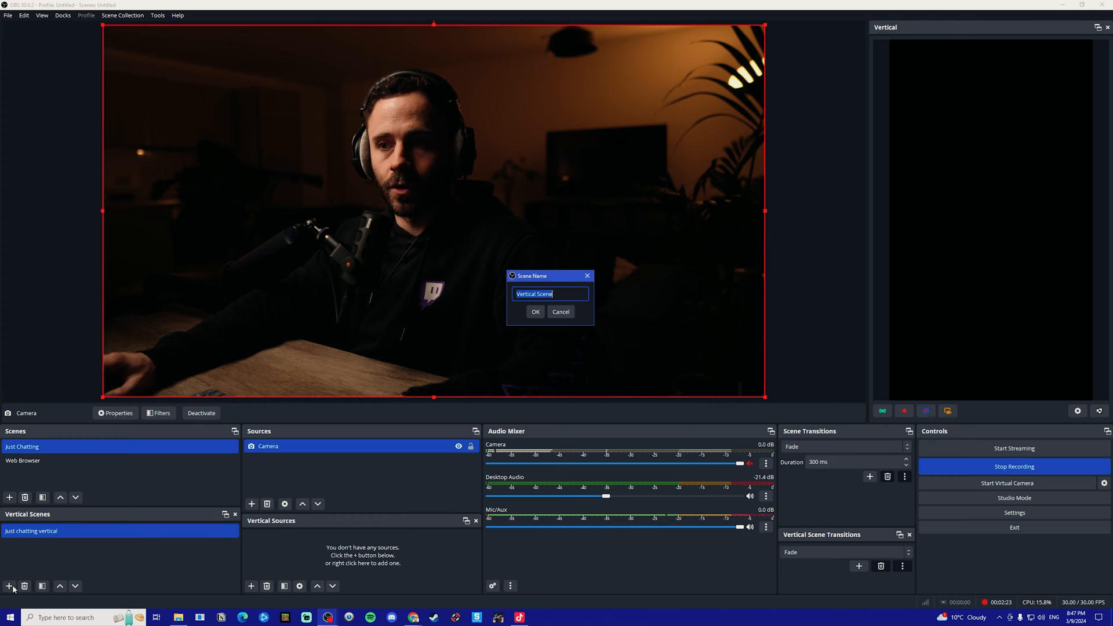
text(Web)
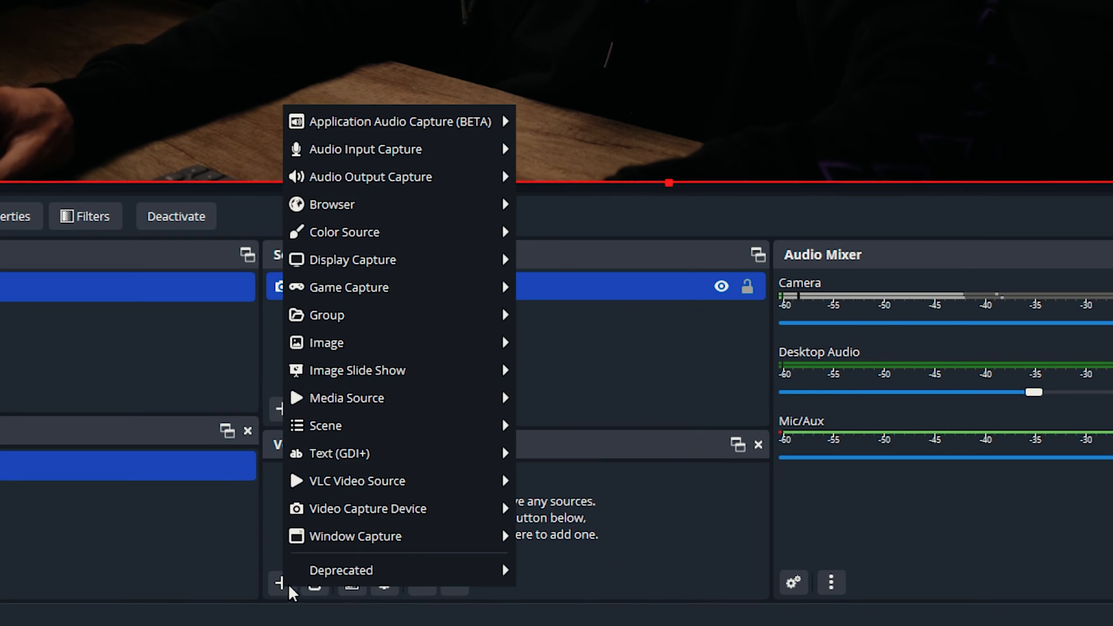
mouse_move(368, 509)
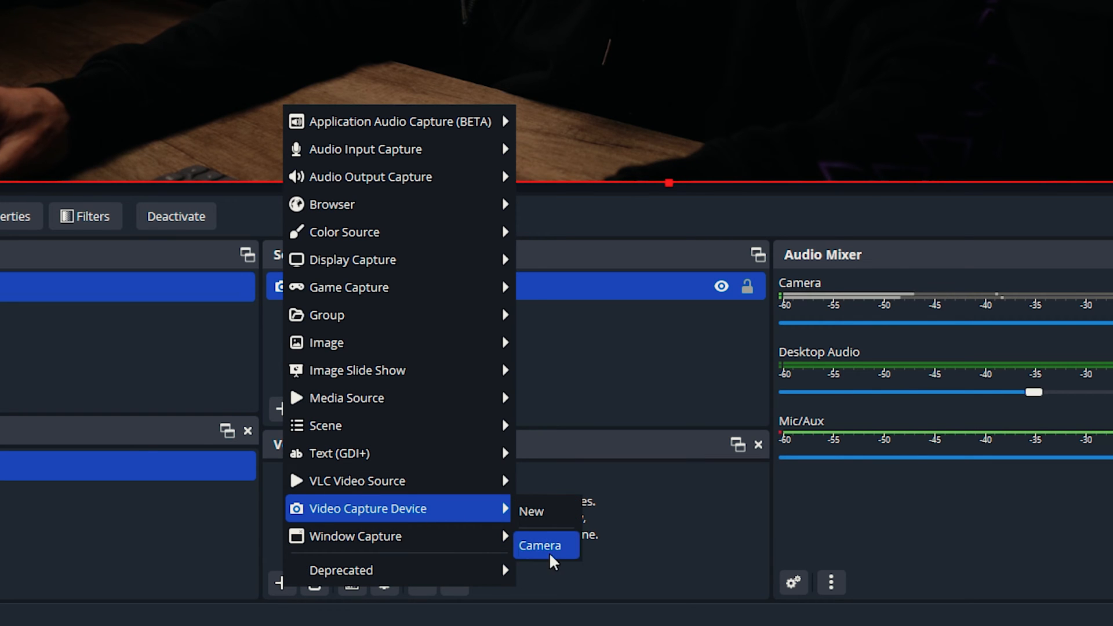
- Add the existing Camera to Just chatting vertical and align it with the canvas top edge
click(546, 546)
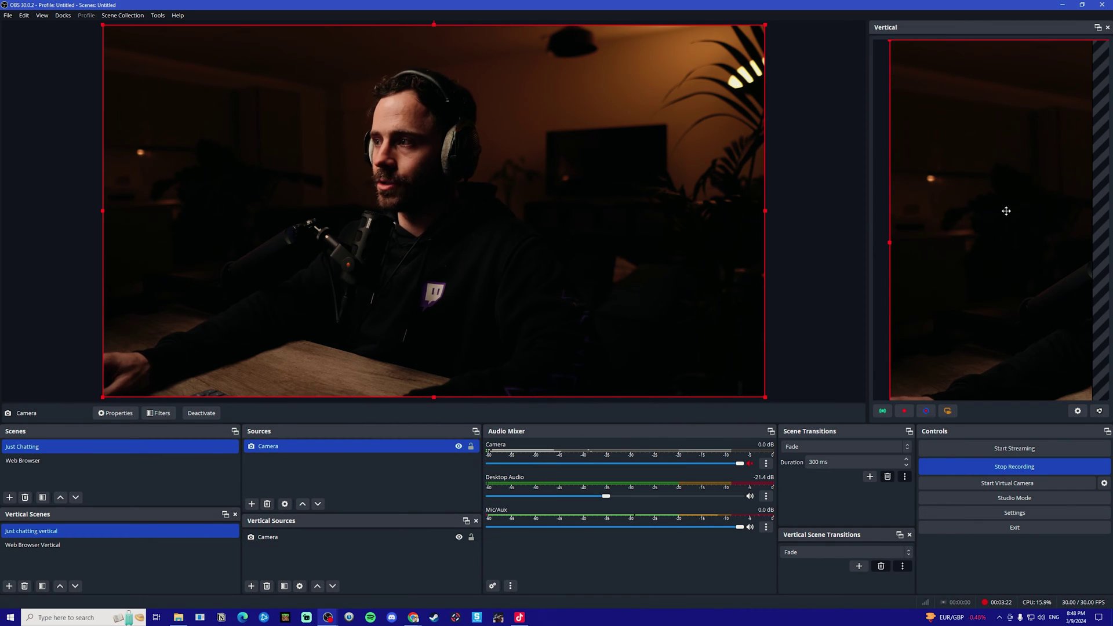
drag(1006, 211, 1044, 86)
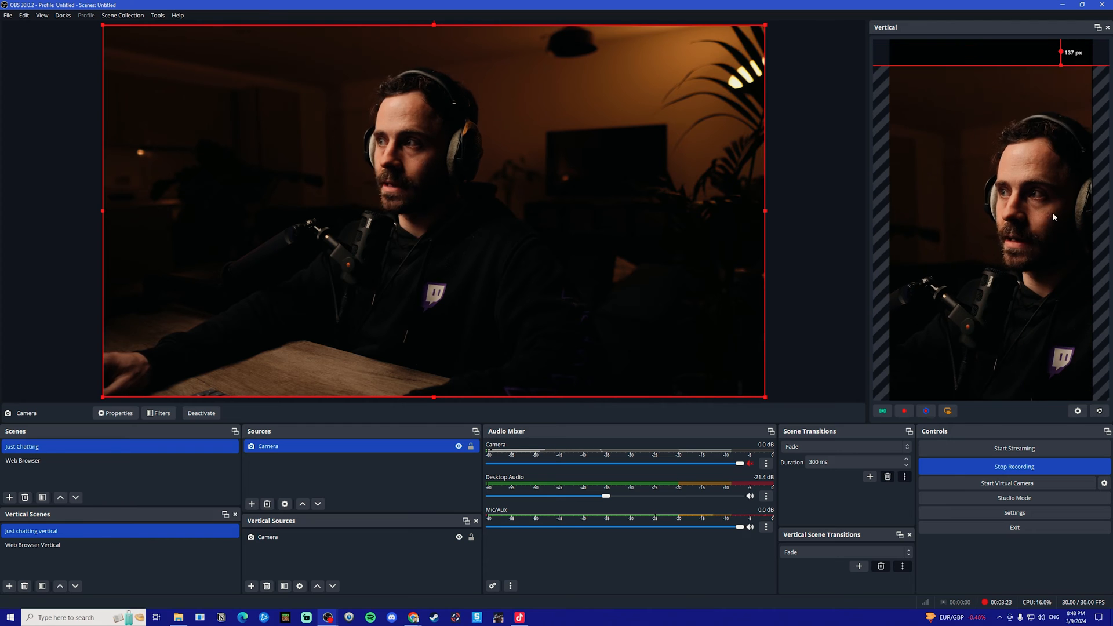
drag(1035, 131, 993, 155)
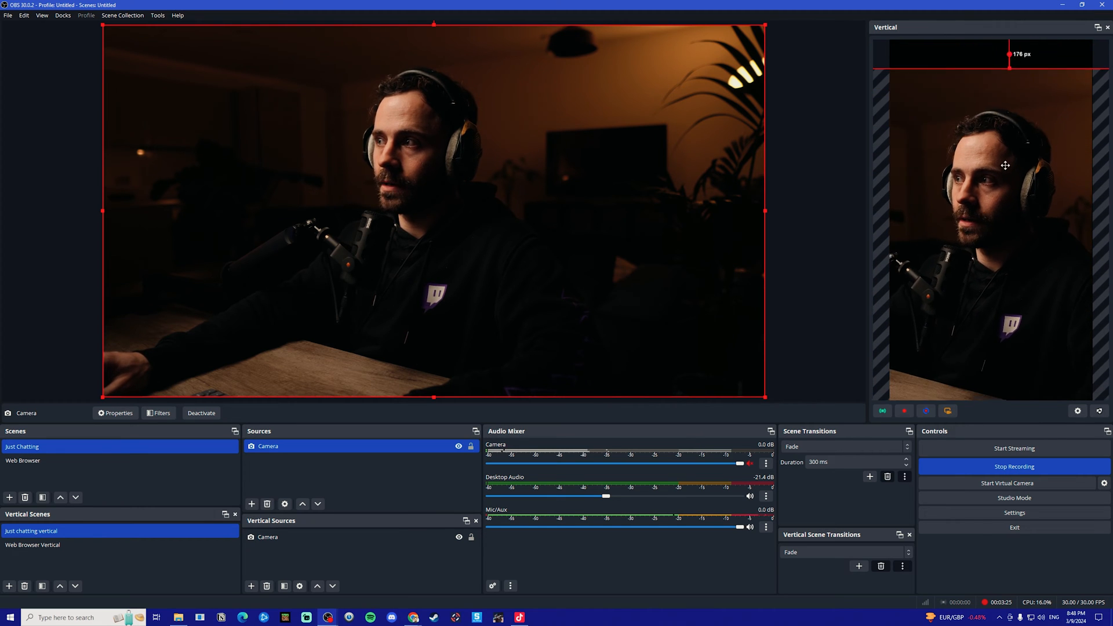
drag(997, 50, 1003, 77)
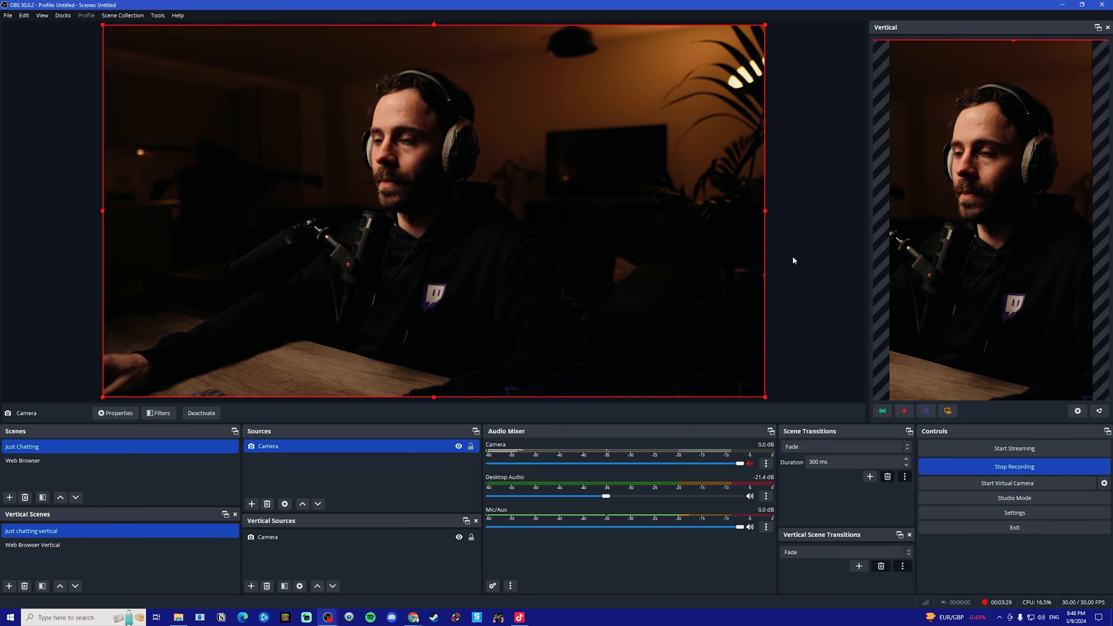
- In Web Browser Vertical, add the existing Camera and shrink it to the top of the canvas
click(48, 544)
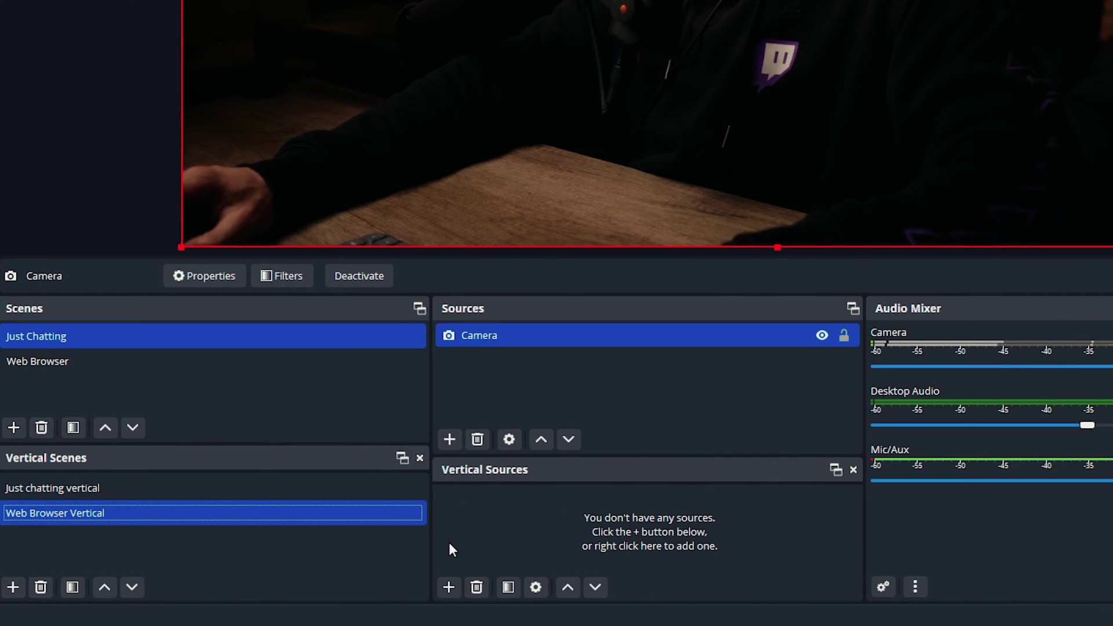
click(449, 548)
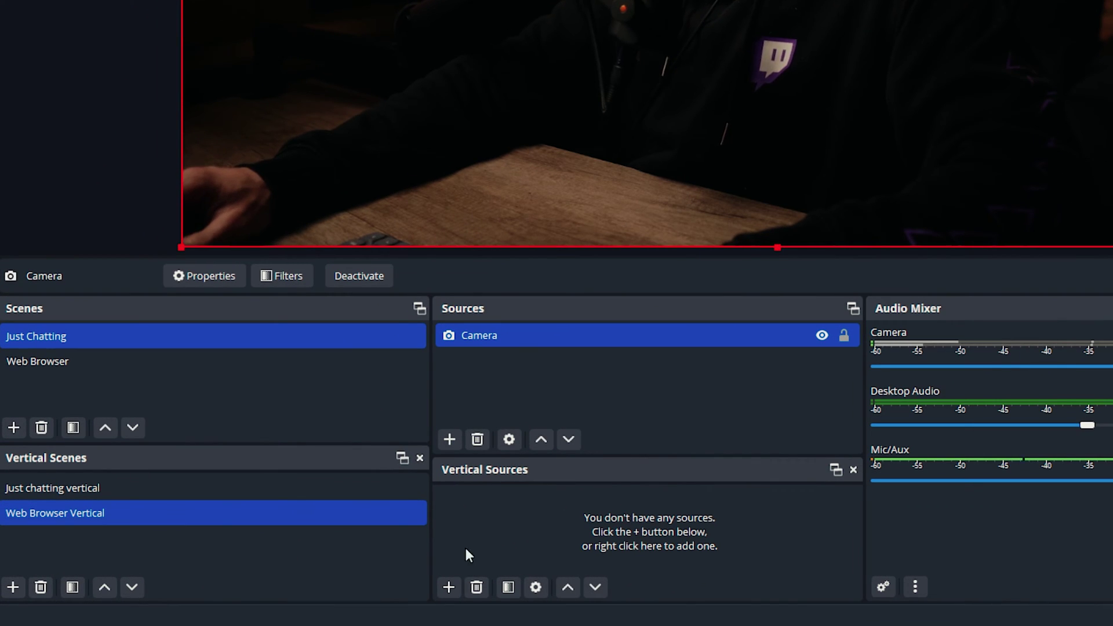
click(447, 587)
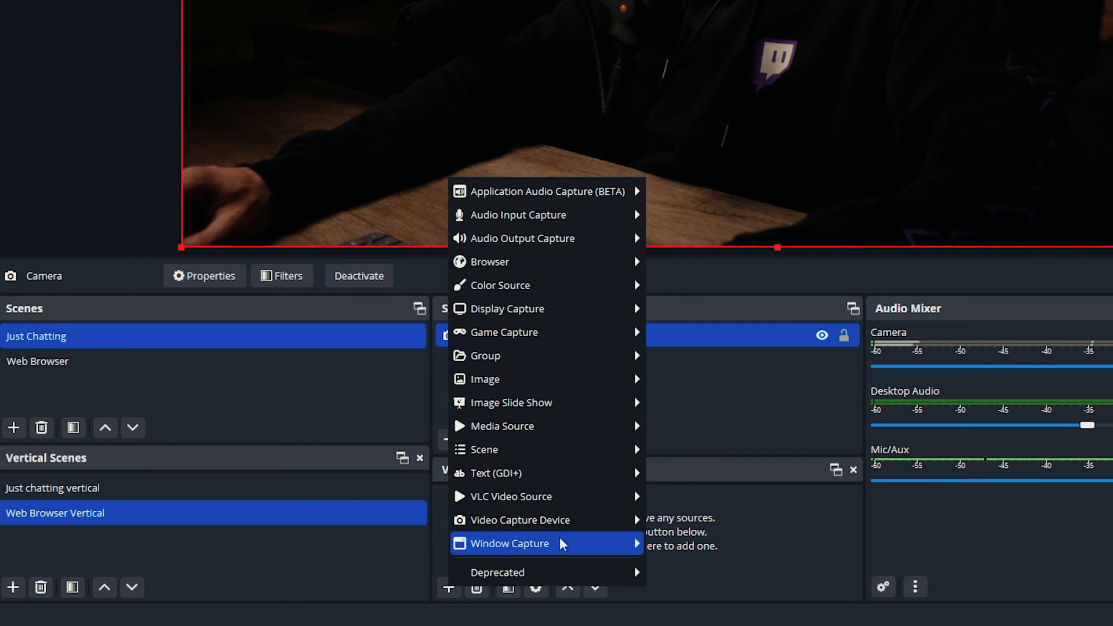
mouse_move(520, 520)
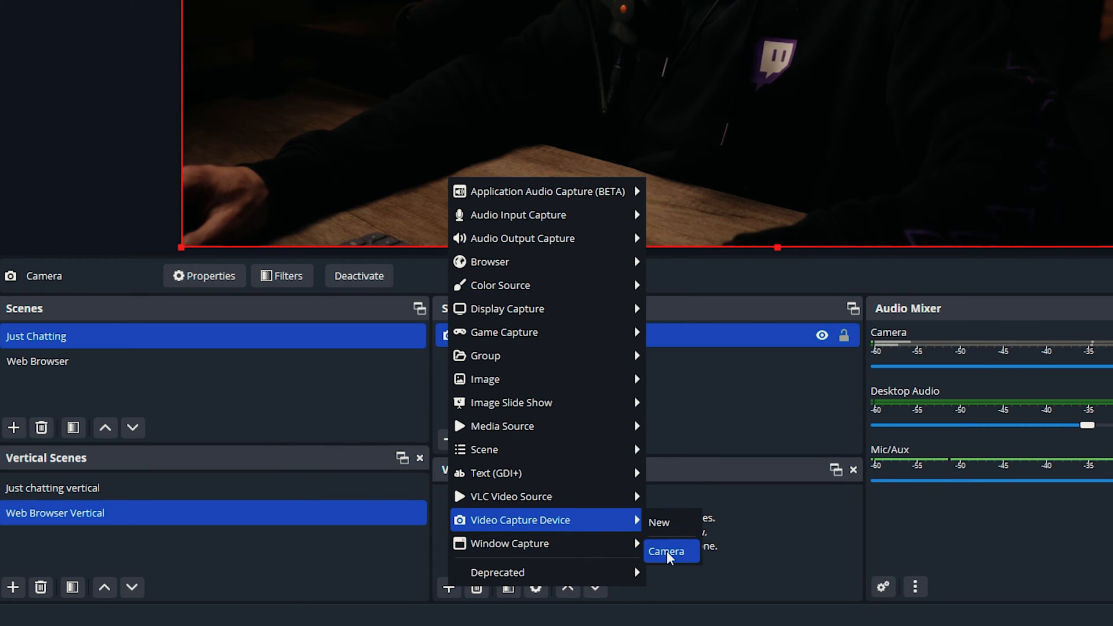
click(667, 553)
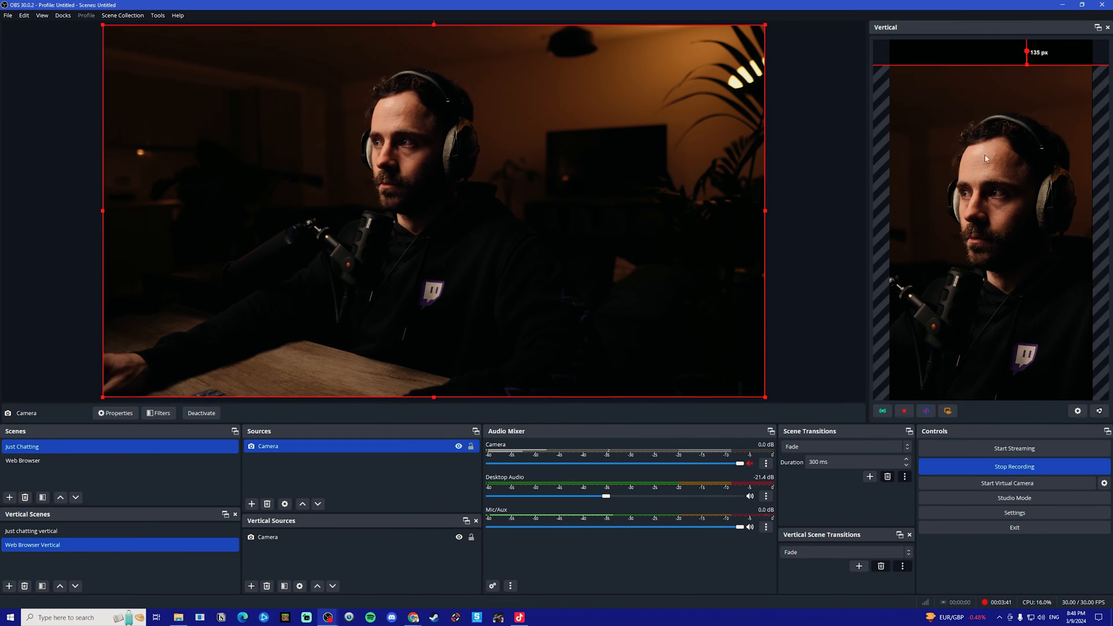
mouse_move(1026, 63)
mouse_down()
mouse_move(982, 84)
mouse_move(993, 99)
mouse_up()
drag(986, 49, 1015, 83)
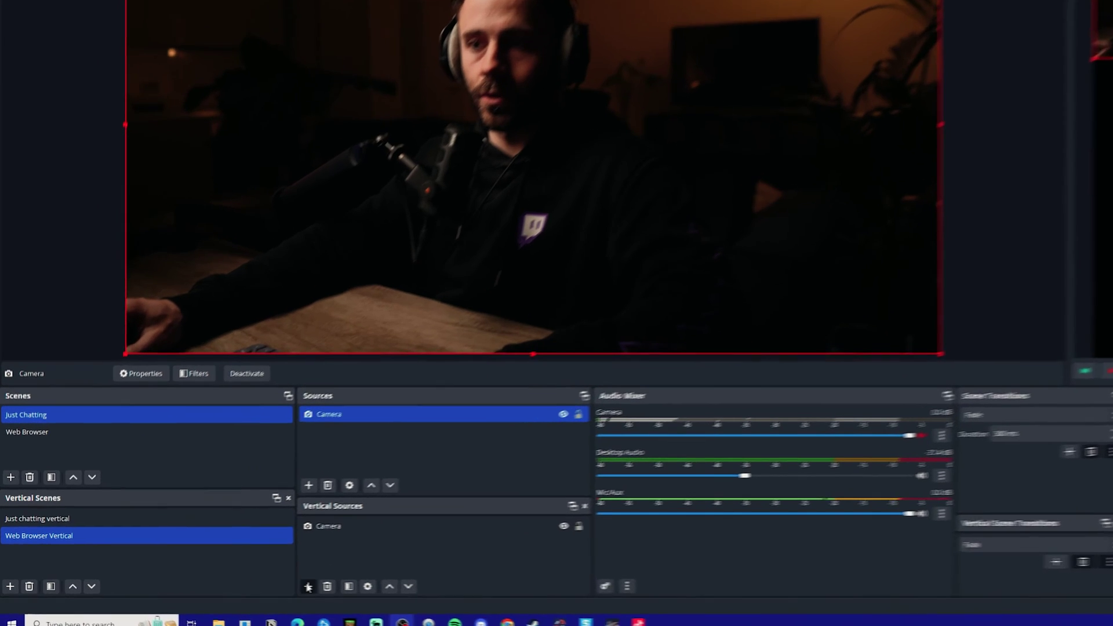
- Add a Window Capture of the browser and position it below the camera
click(251, 585)
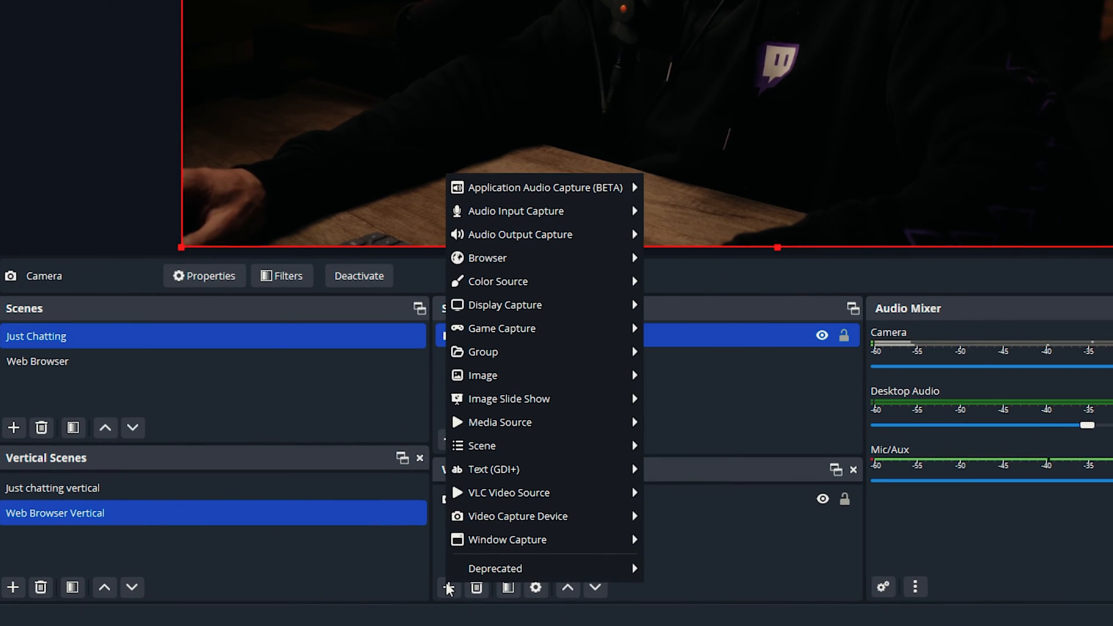
click(663, 570)
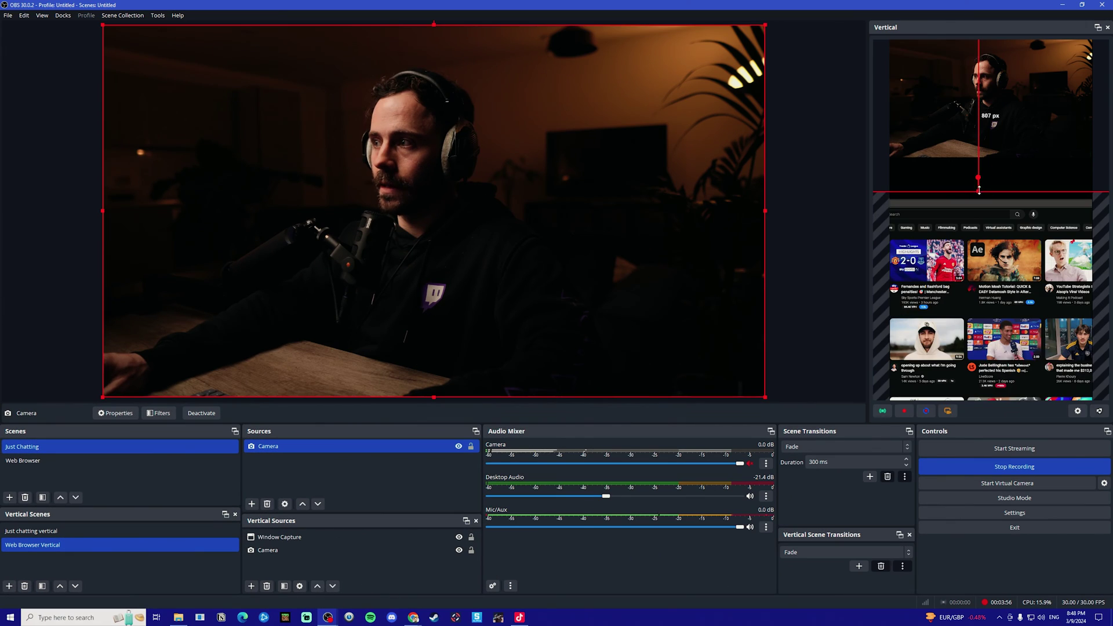
drag(991, 222, 991, 202)
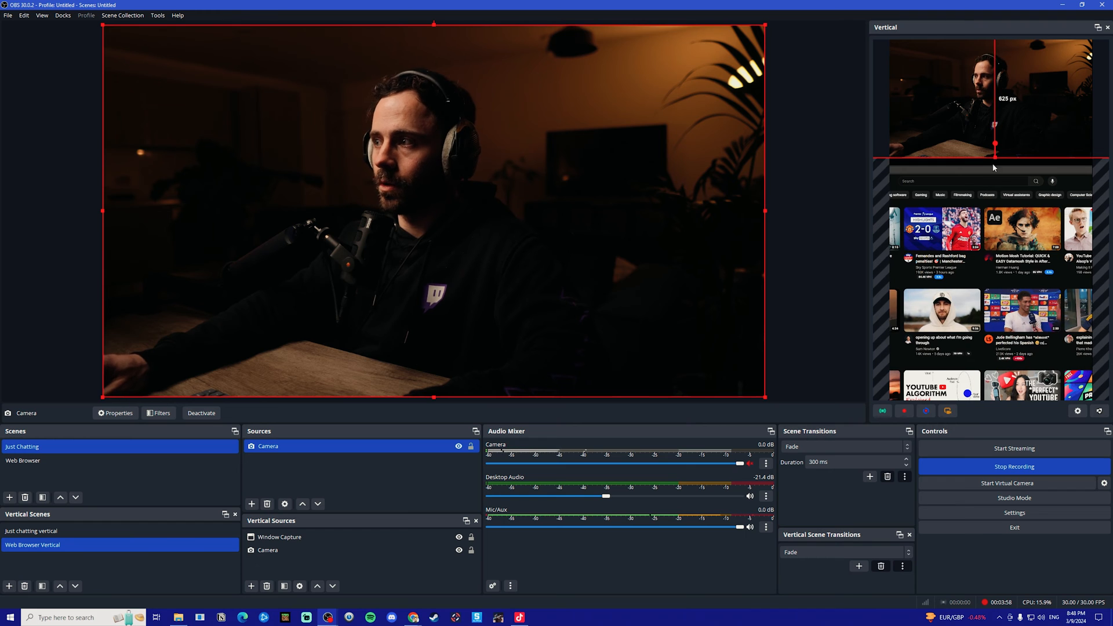
drag(992, 163, 993, 191)
click(995, 195)
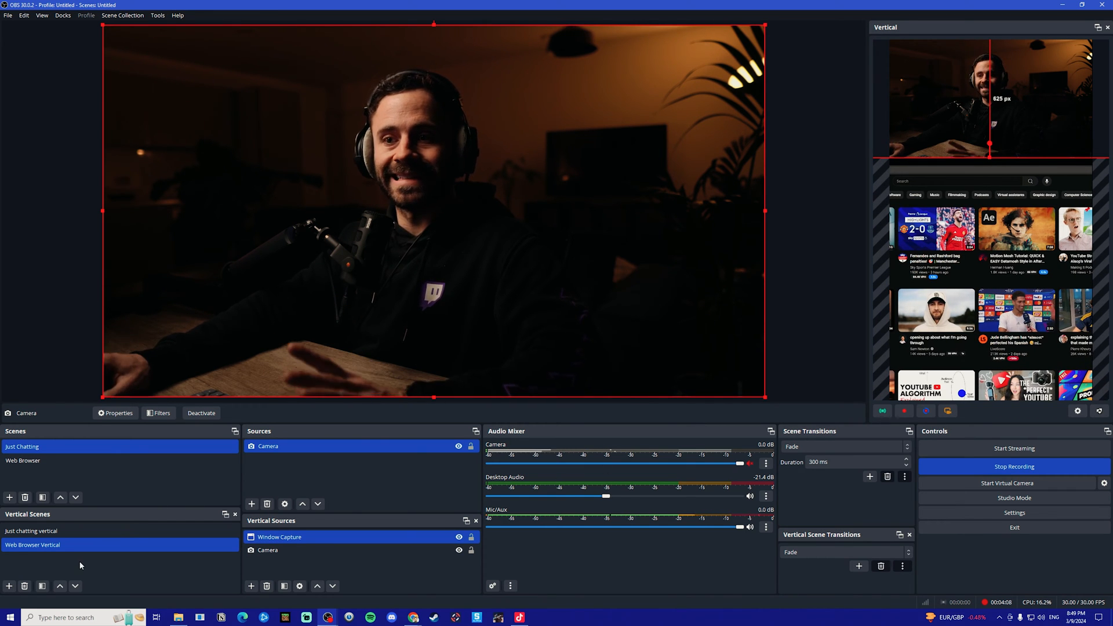
- Review the linking options for Just chatting vertical against Just Chatting
click(35, 531)
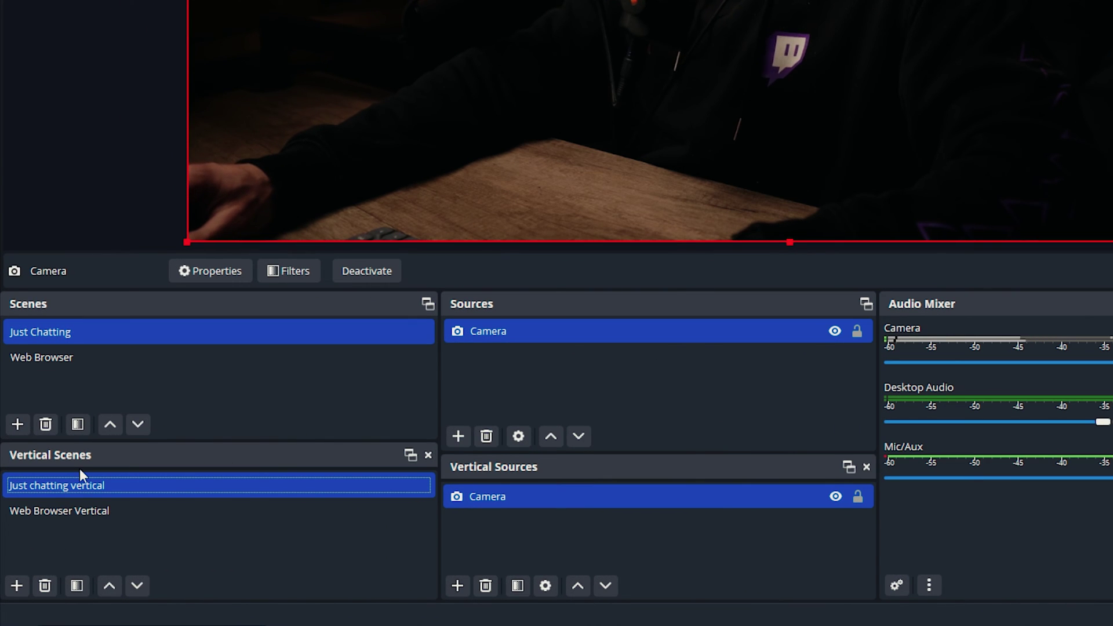
click(78, 487)
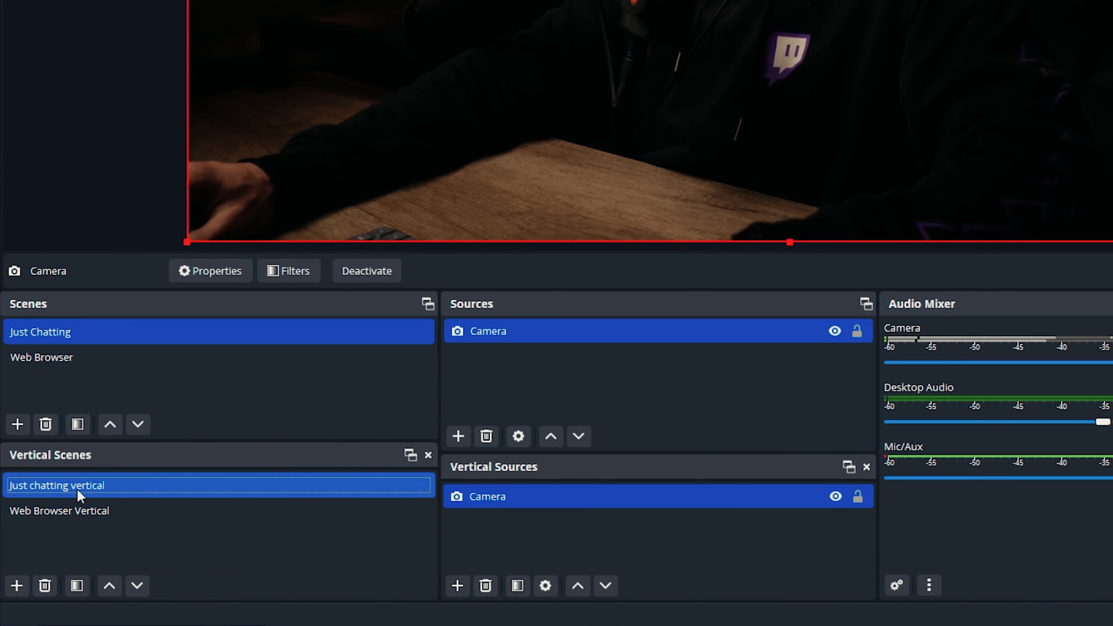
right_click(112, 484)
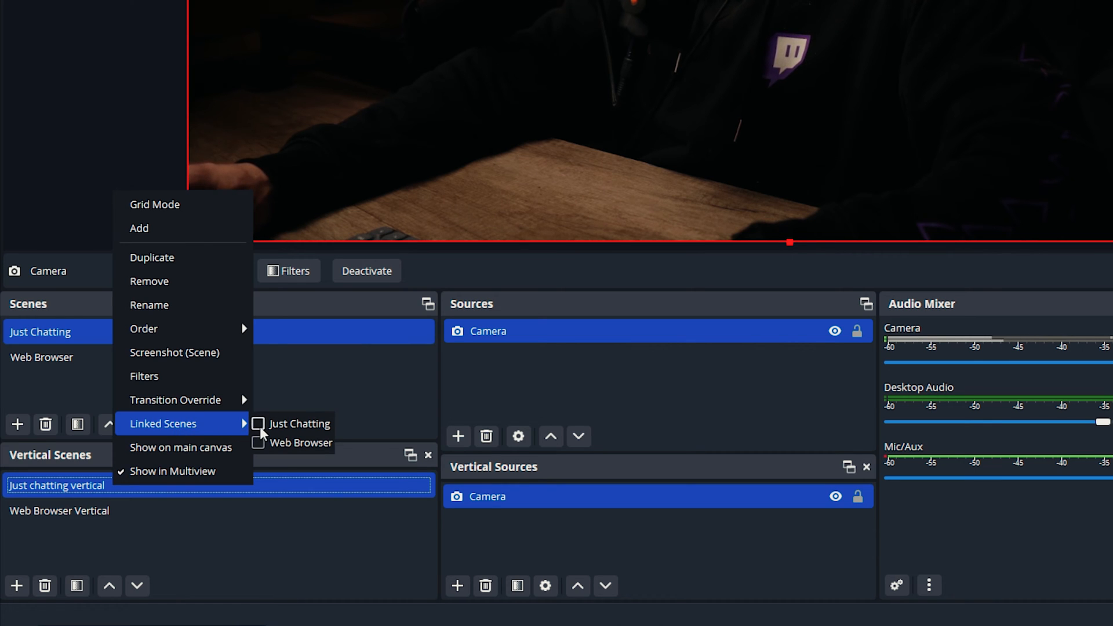
click(171, 544)
- Link Web Browser Vertical to the Web Browser scene, then return to Just Chatting
click(85, 510)
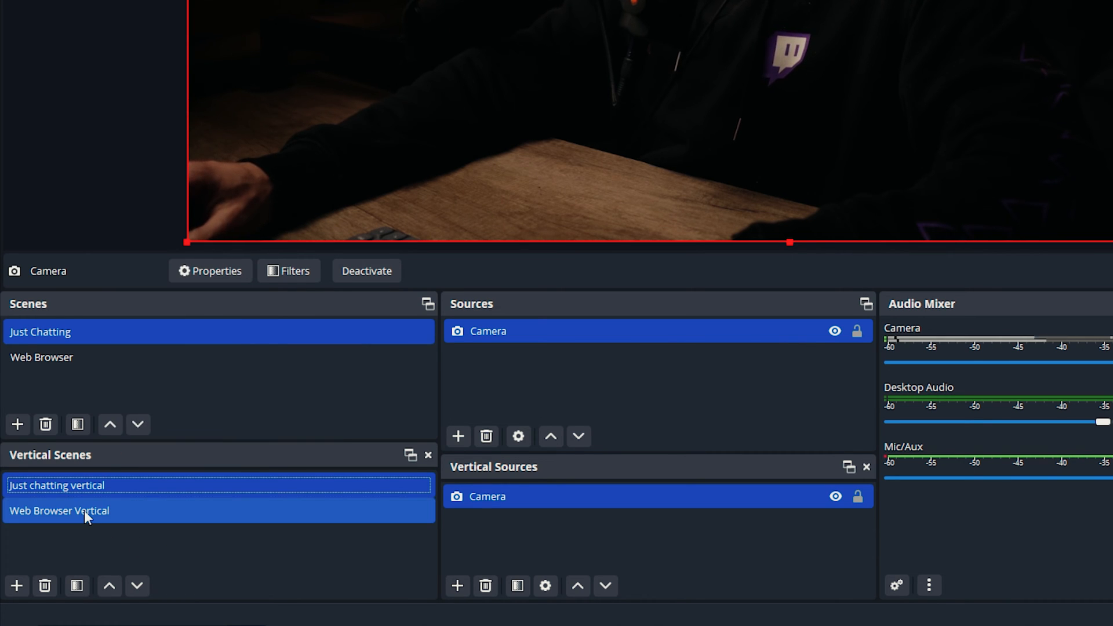
click(72, 358)
click(65, 360)
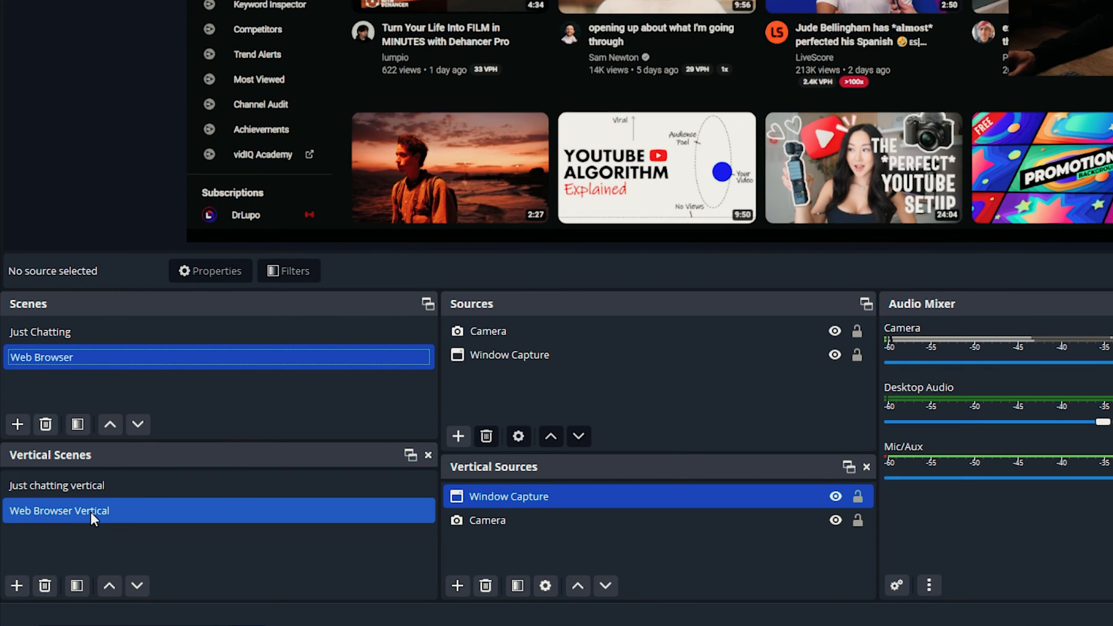
right_click(90, 512)
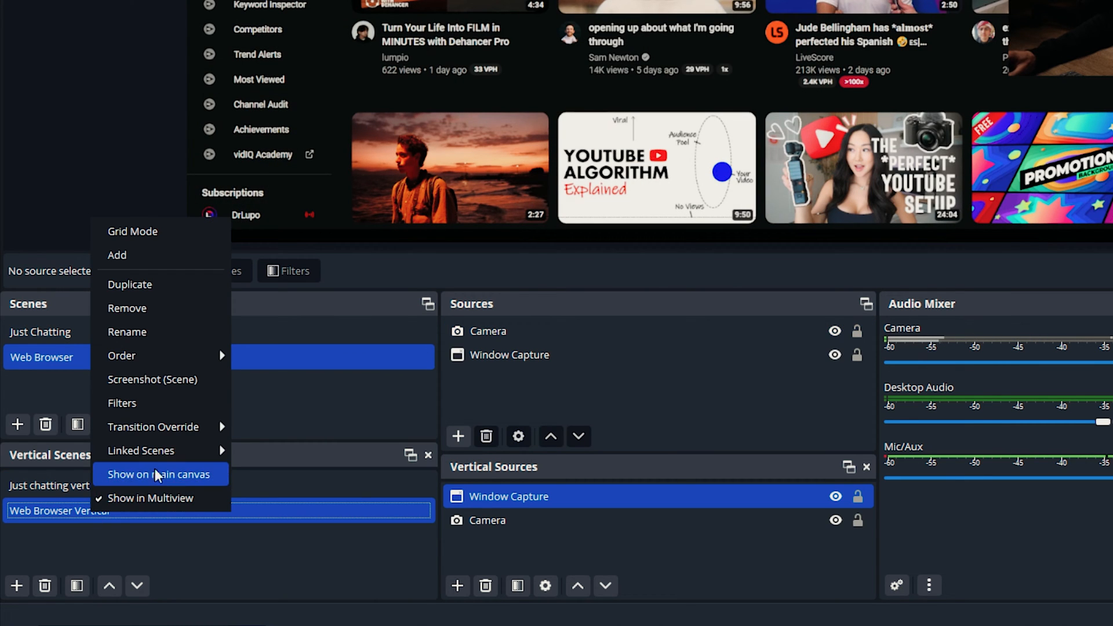
mouse_move(141, 451)
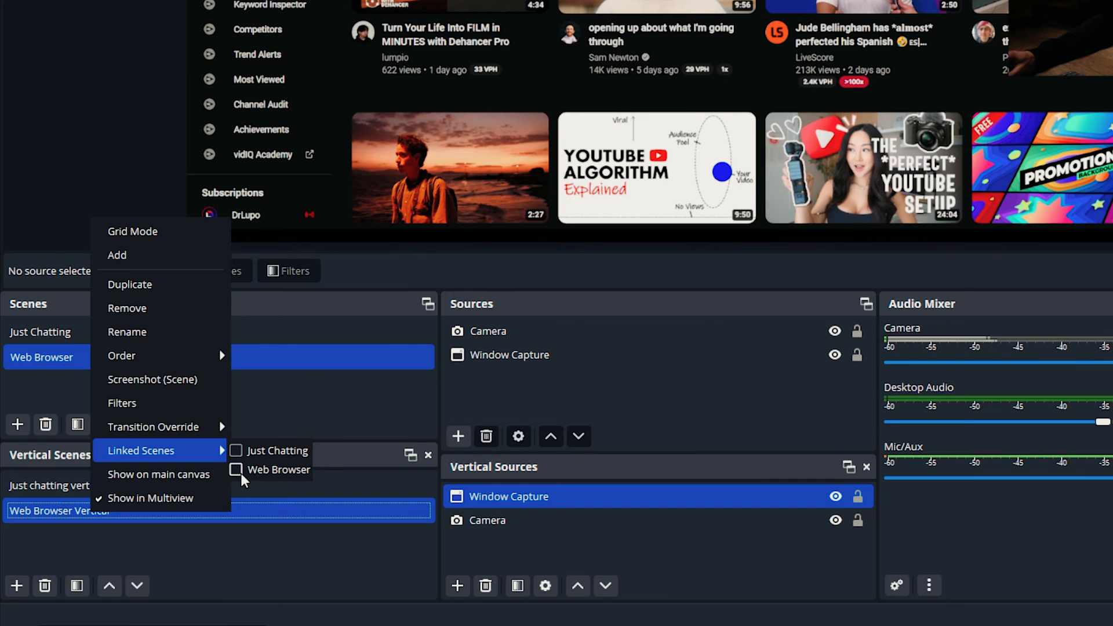
click(168, 547)
click(52, 485)
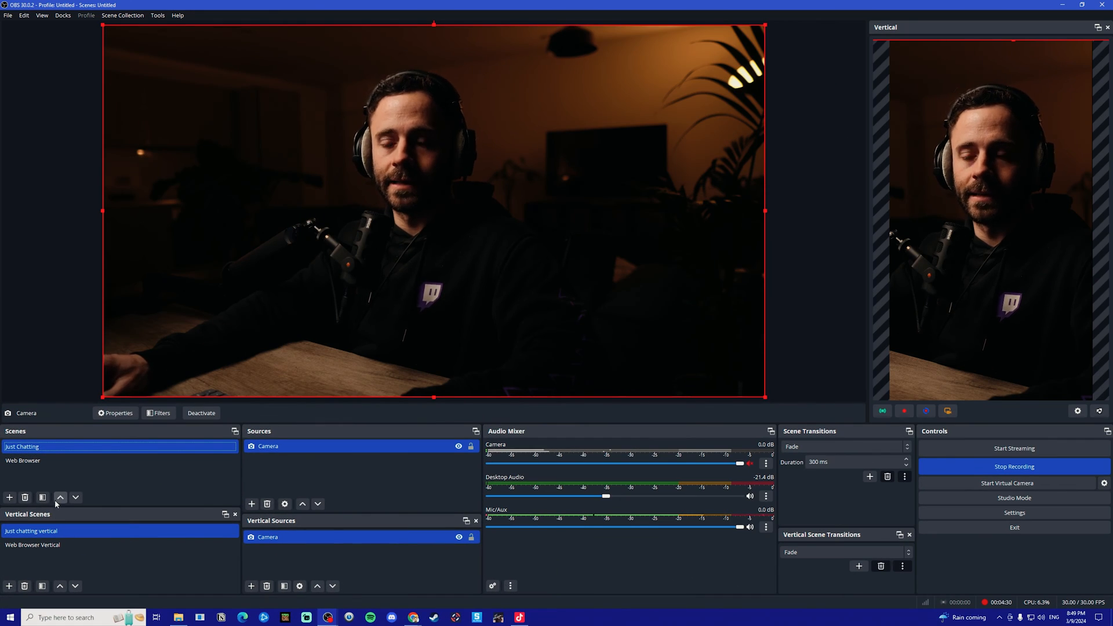
click(41, 463)
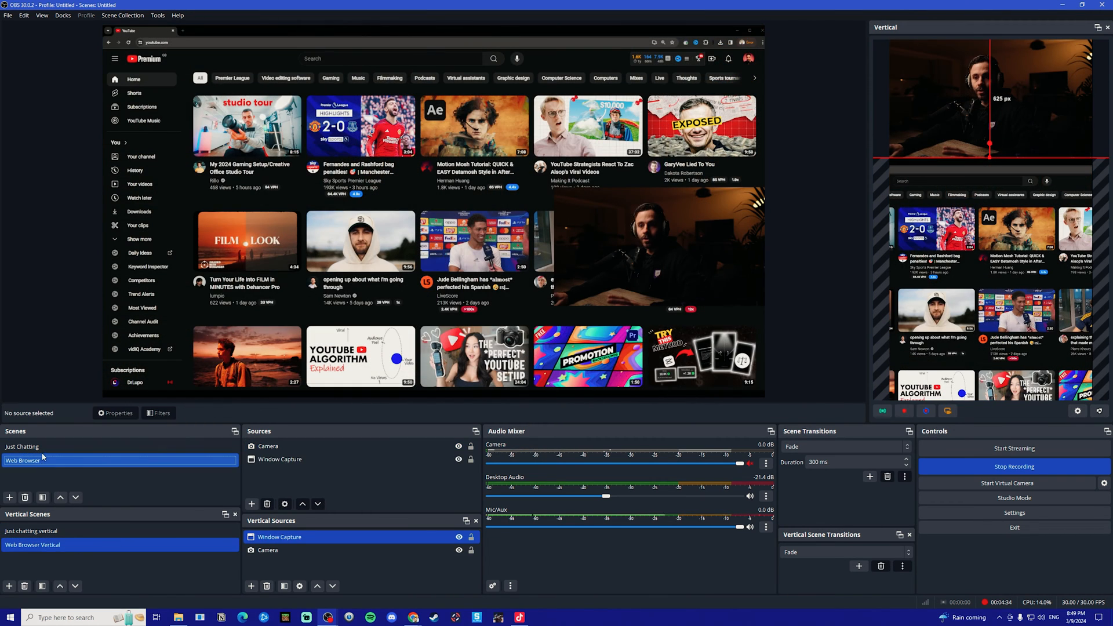
click(42, 448)
click(39, 463)
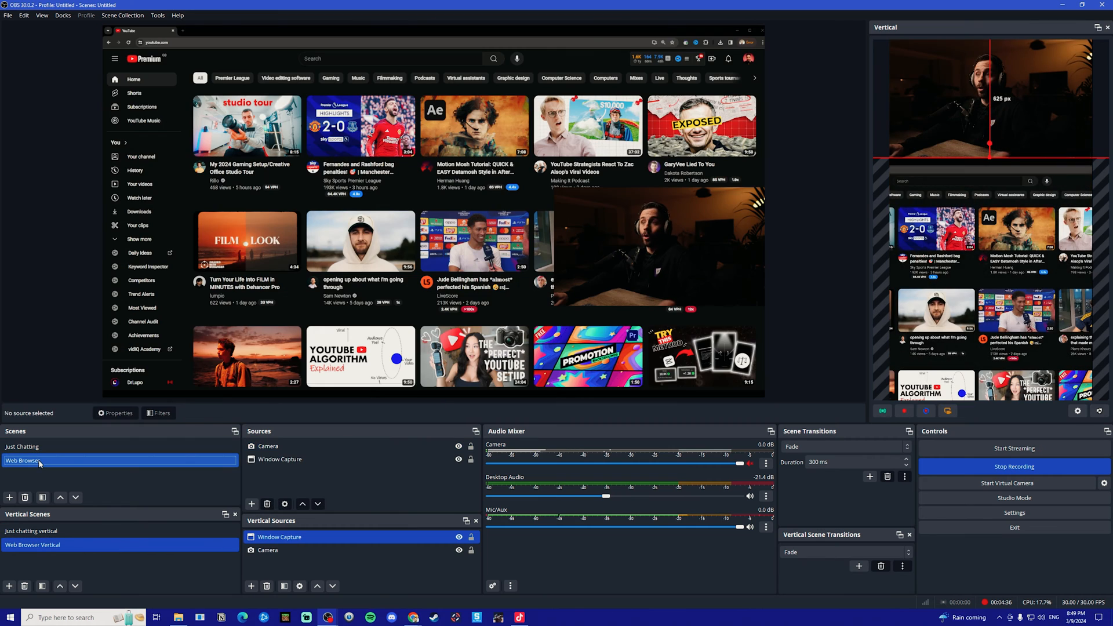
click(40, 448)
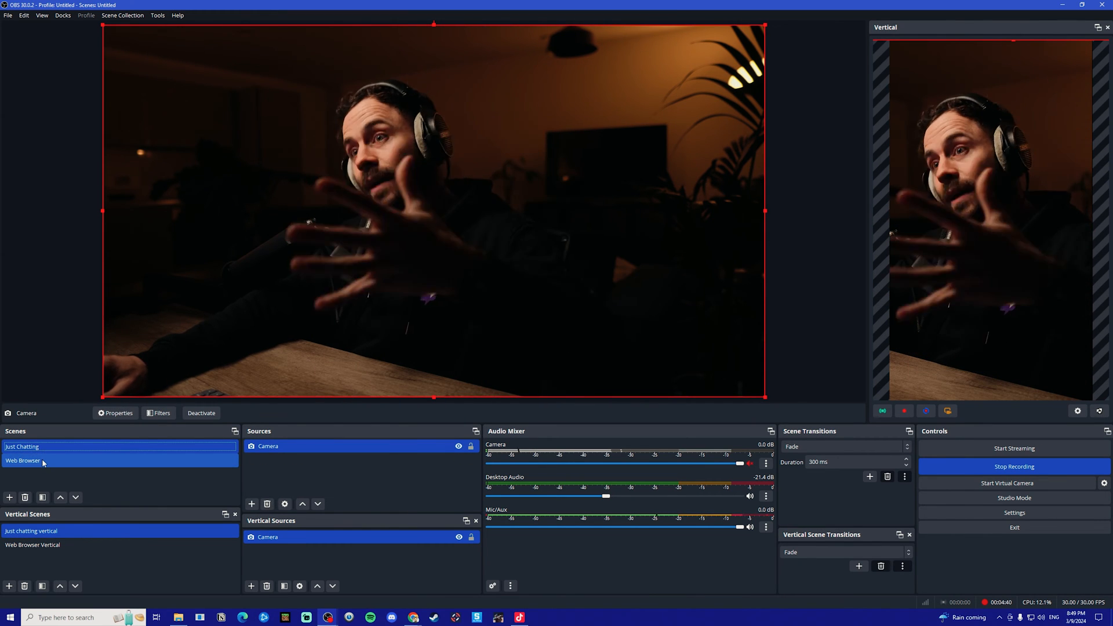
click(42, 460)
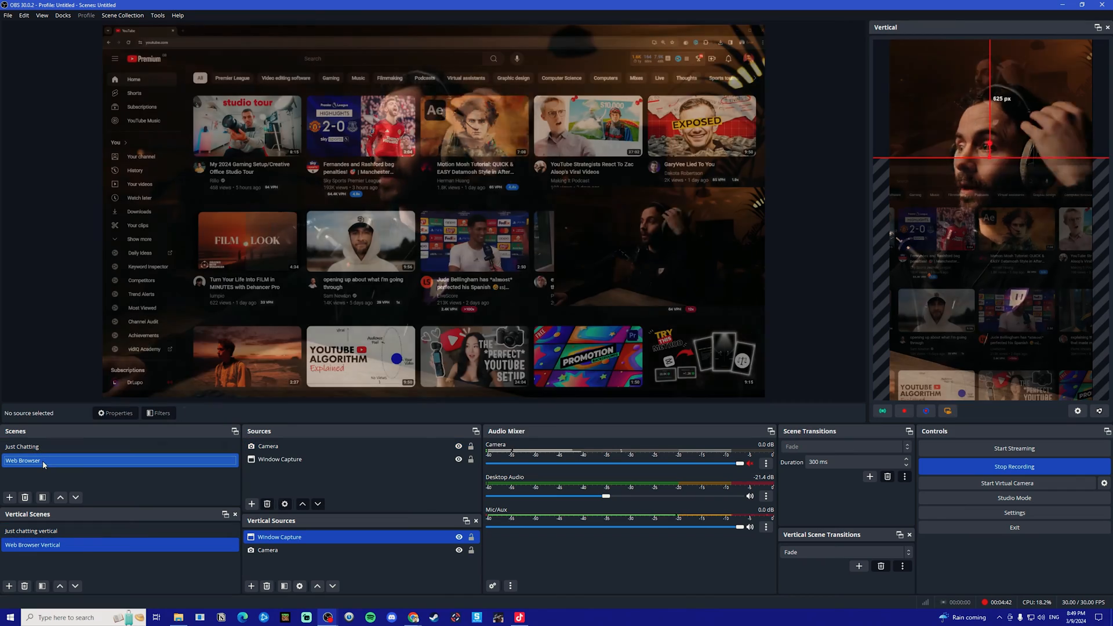
click(40, 446)
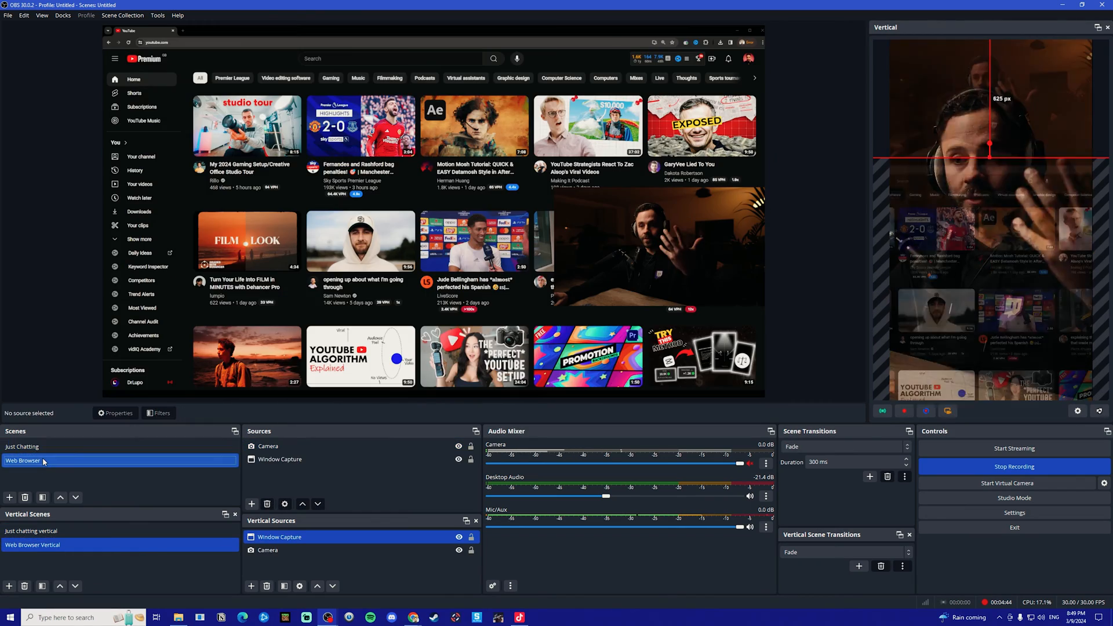
click(44, 450)
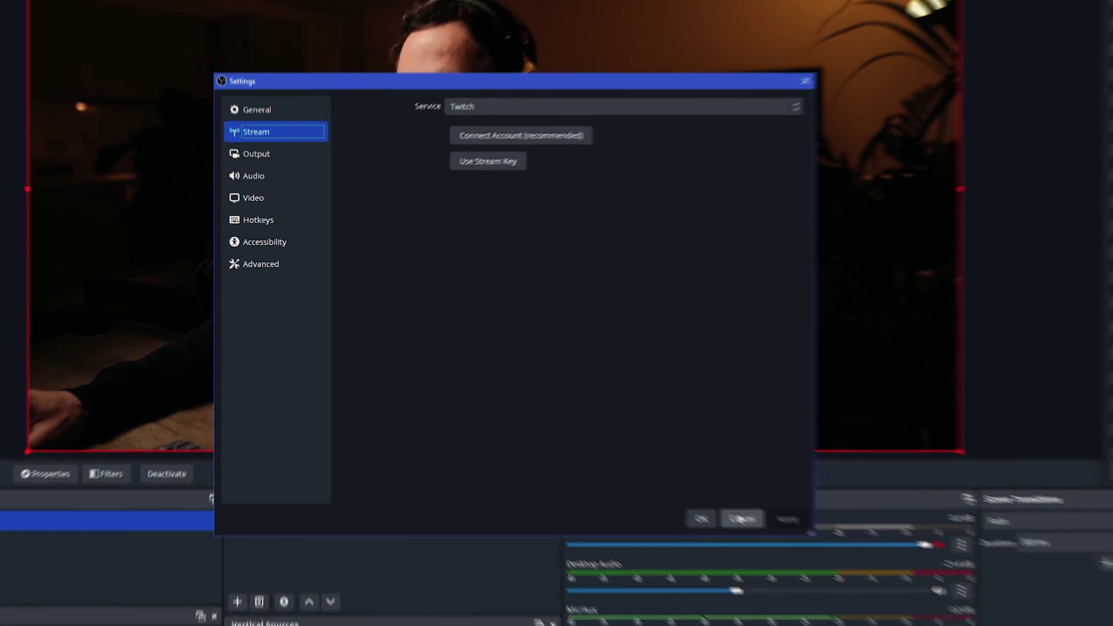
click(741, 519)
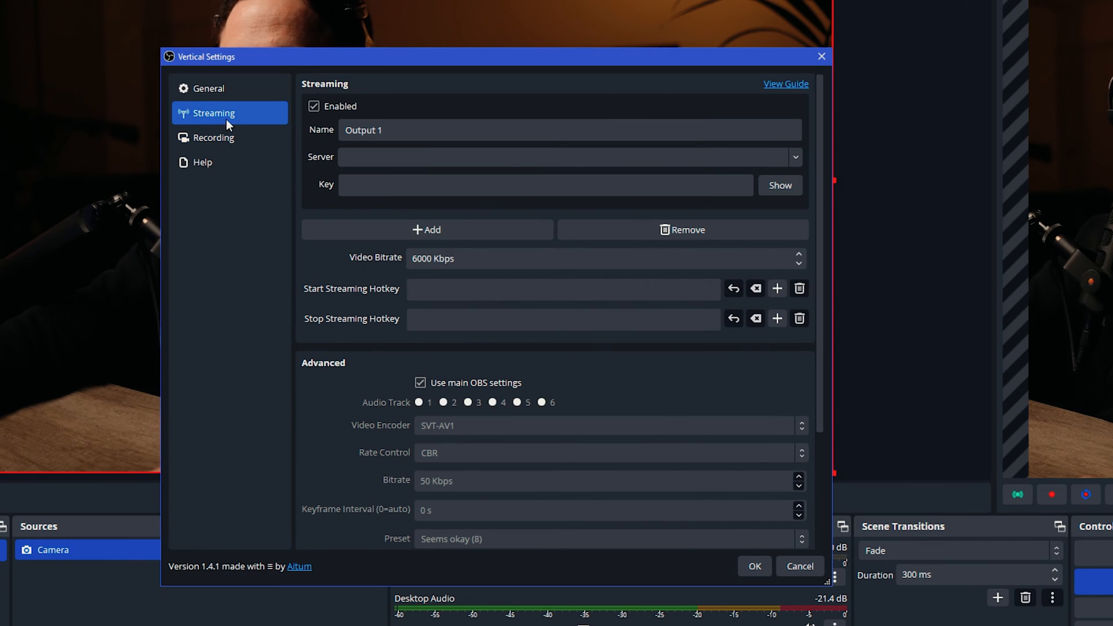
- Rename vertical Output 1 to YouTube and maximize the YouTube Studio browser window
double_click(382, 130)
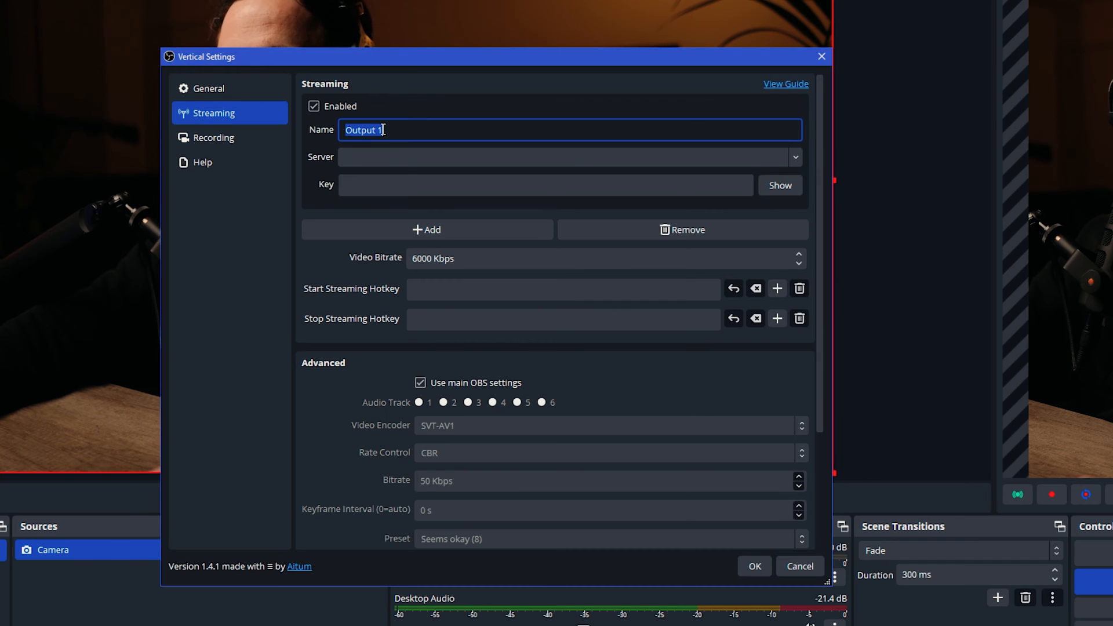
text(Youtu)
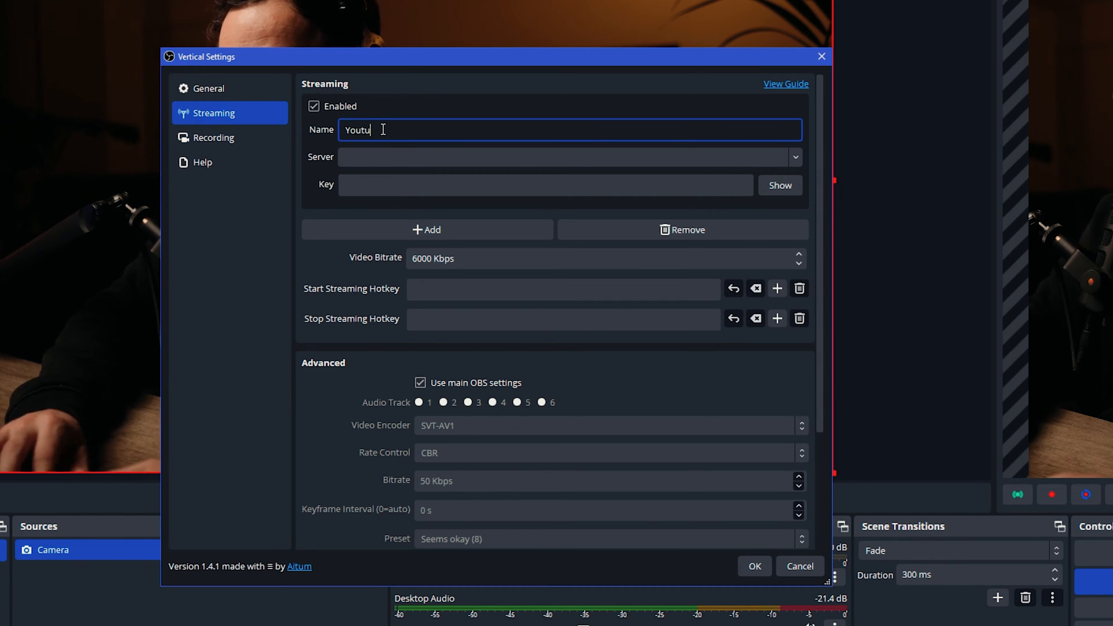
key(BackSpace)
key(BackSpace)
text(Tube)
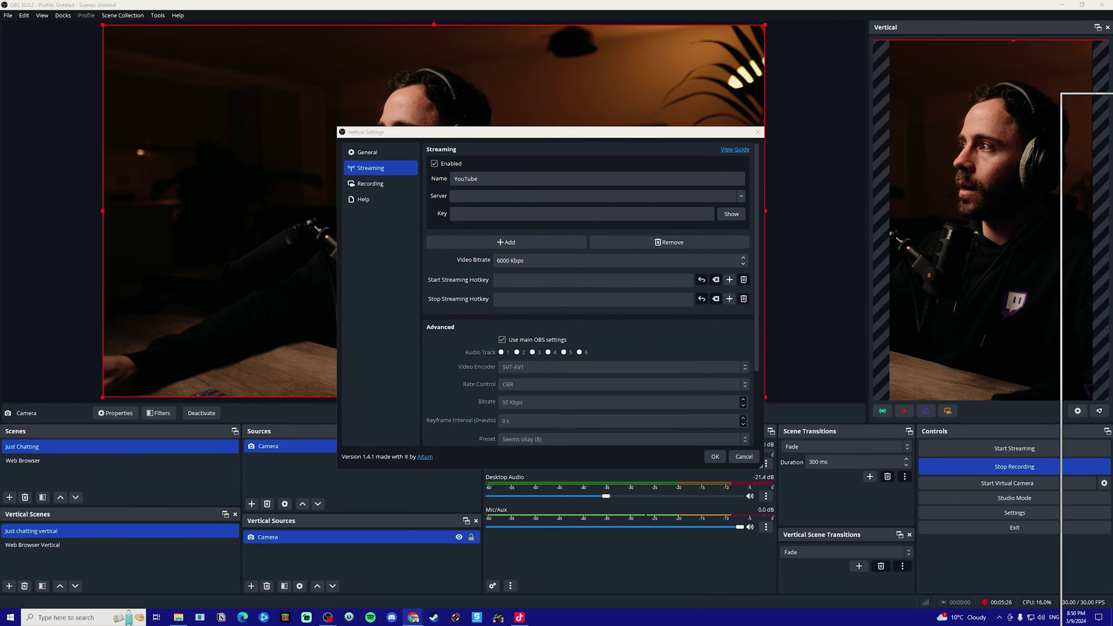
drag(1108, 133, 283, 134)
double_click(326, 133)
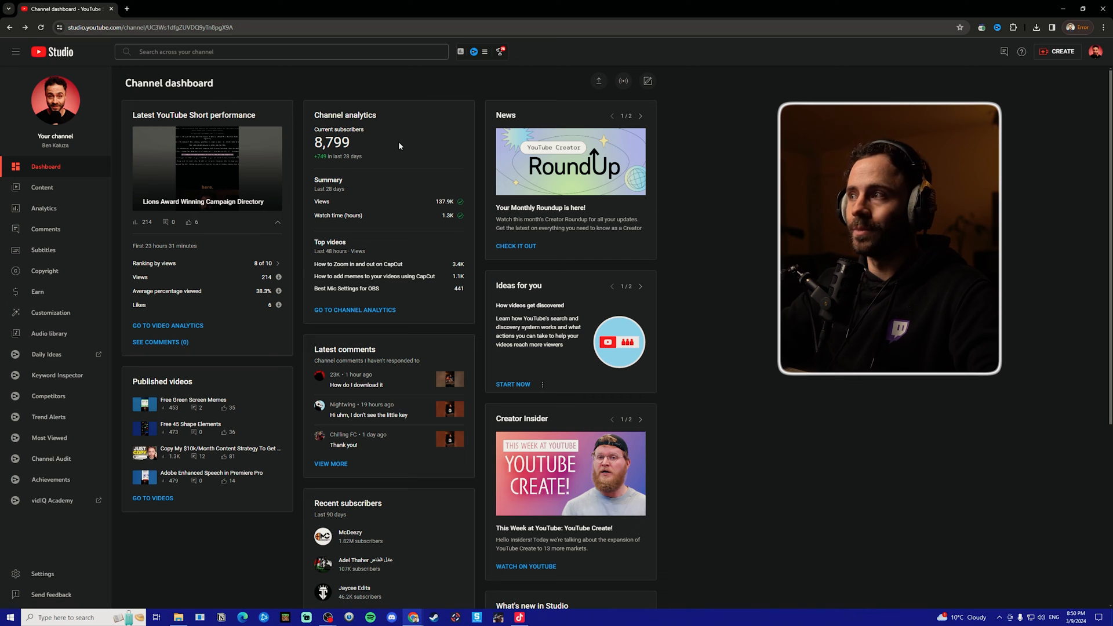
- Go Live right now via streaming software, peeking at stream details without saving
click(623, 82)
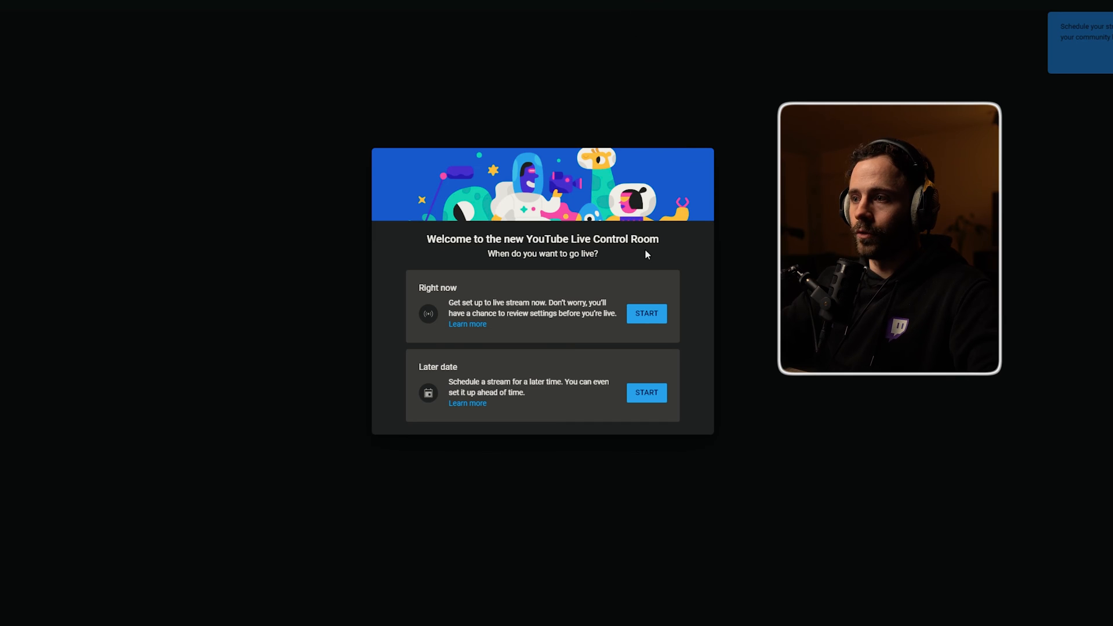
click(647, 313)
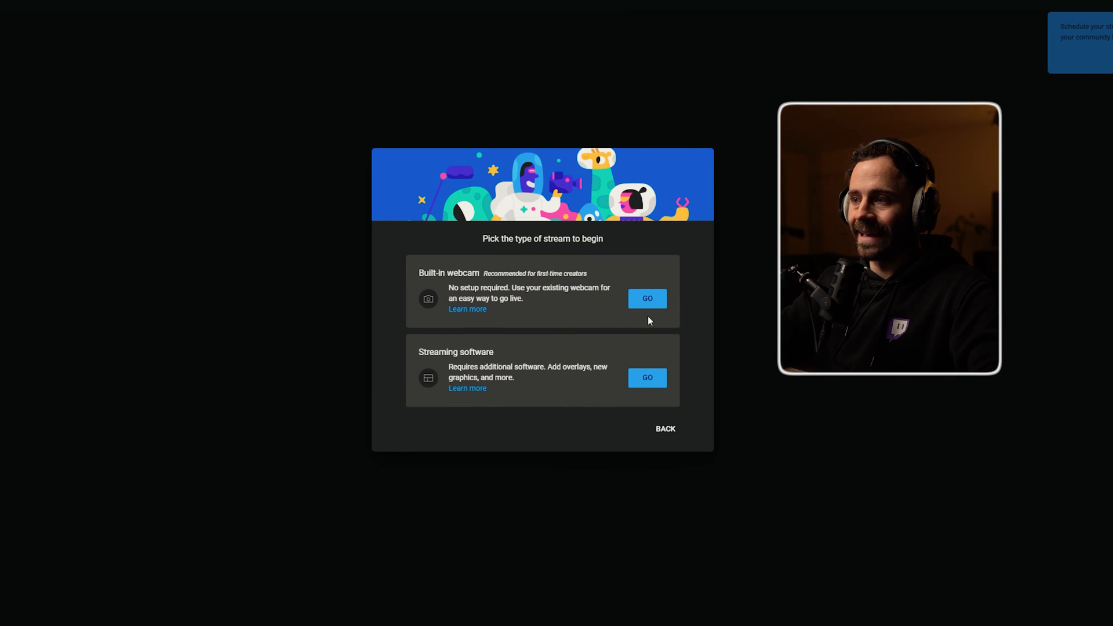
click(658, 379)
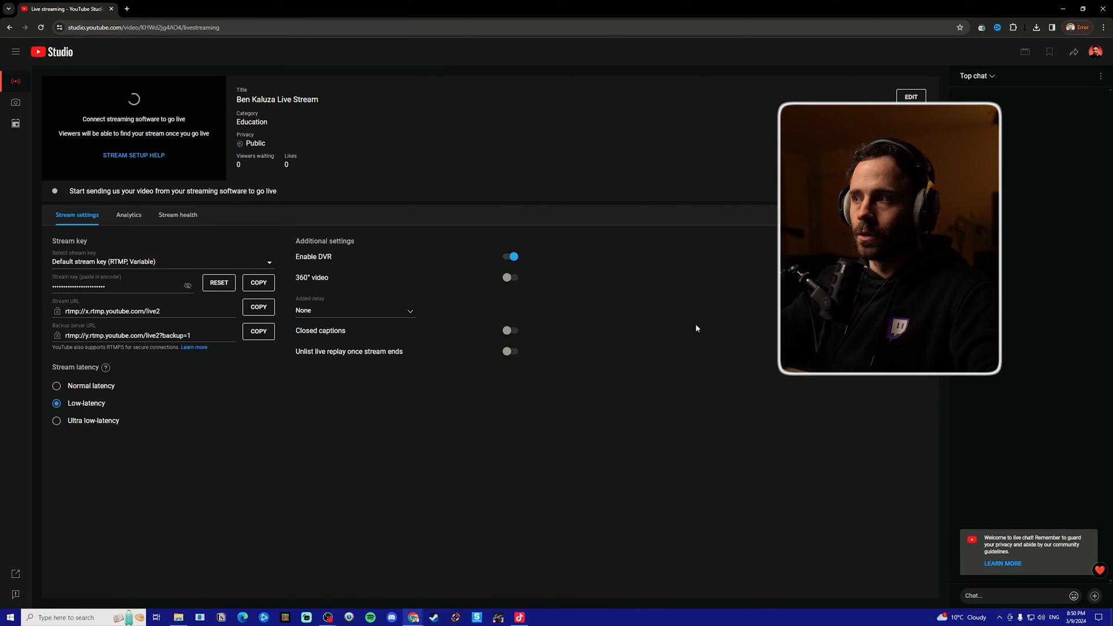
click(913, 97)
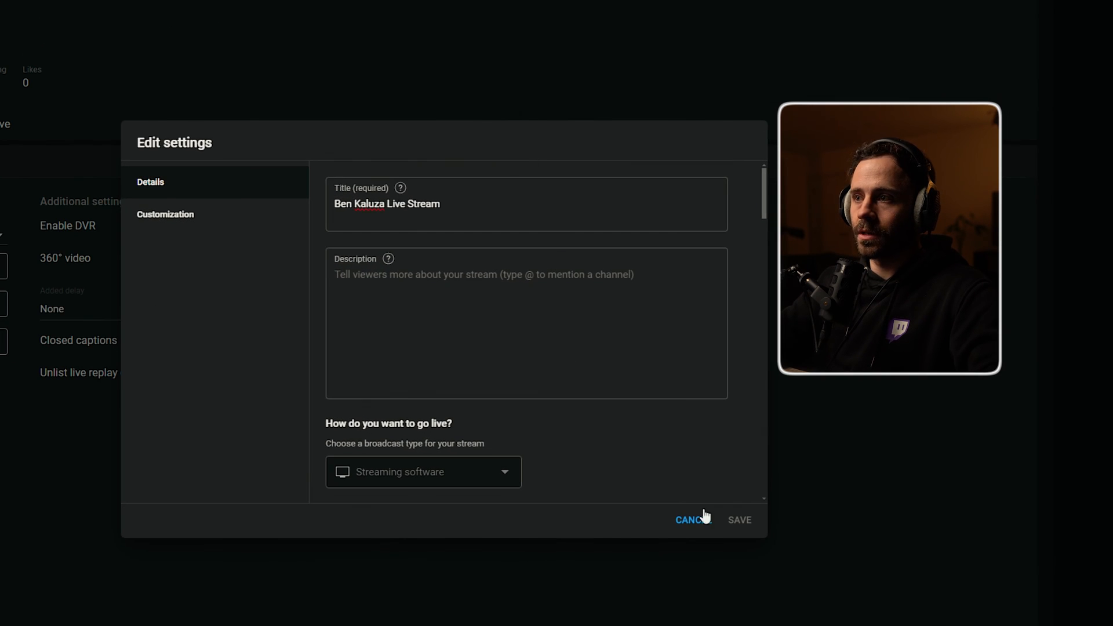
click(694, 520)
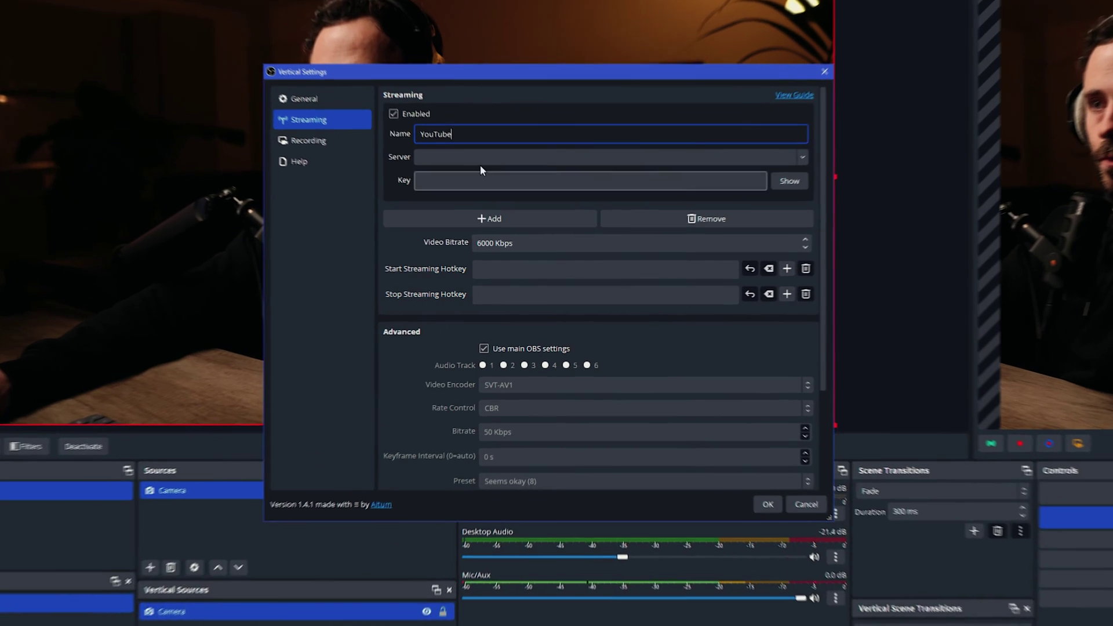
- Paste the YouTube stream URL as server, start the virtual camera and dismiss the backtrack error
click(484, 195)
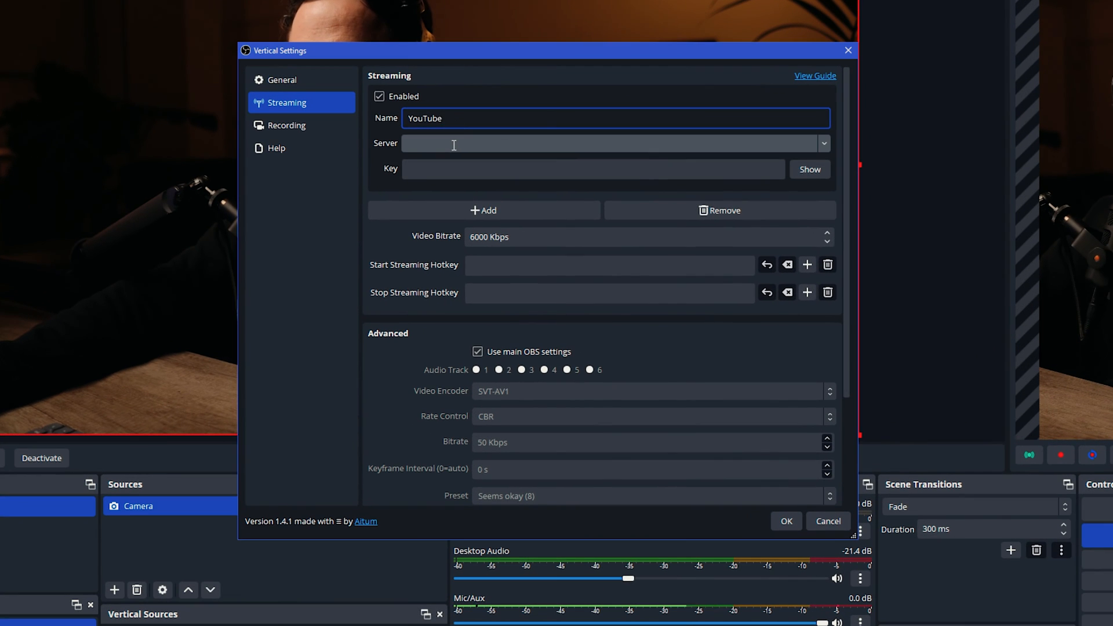
text(rtmp://x.rtmp.youtube.com/live2)
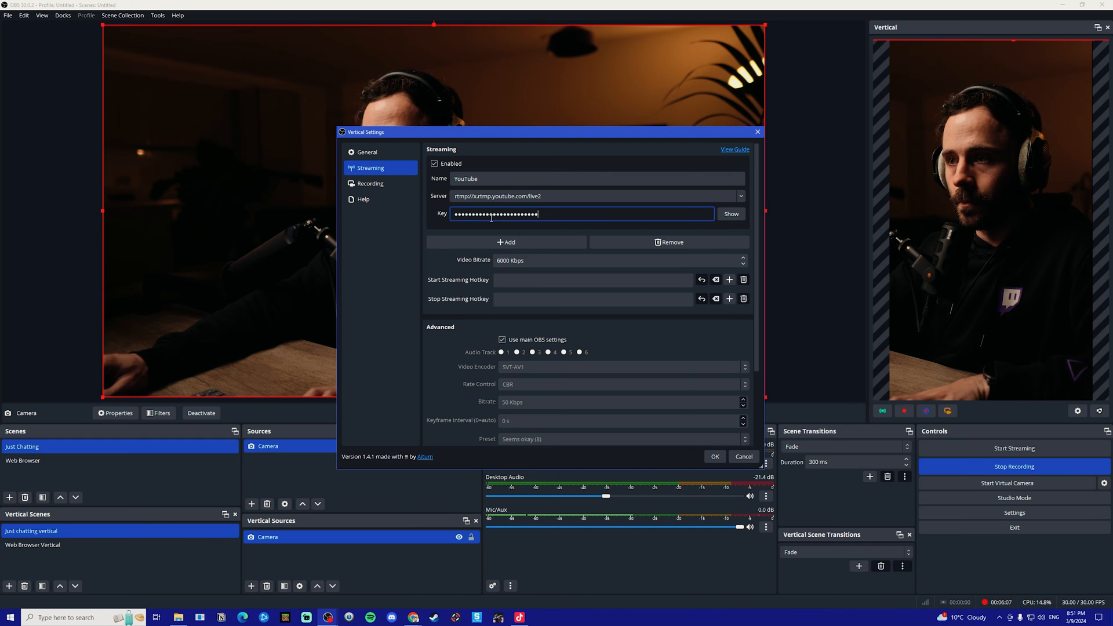
click(716, 457)
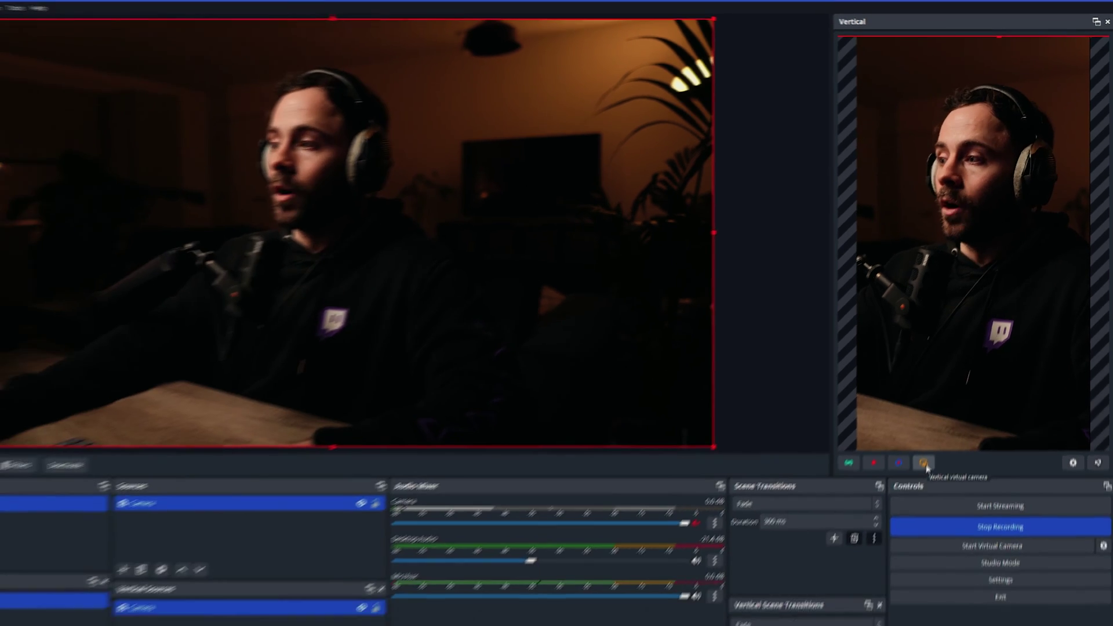
click(926, 467)
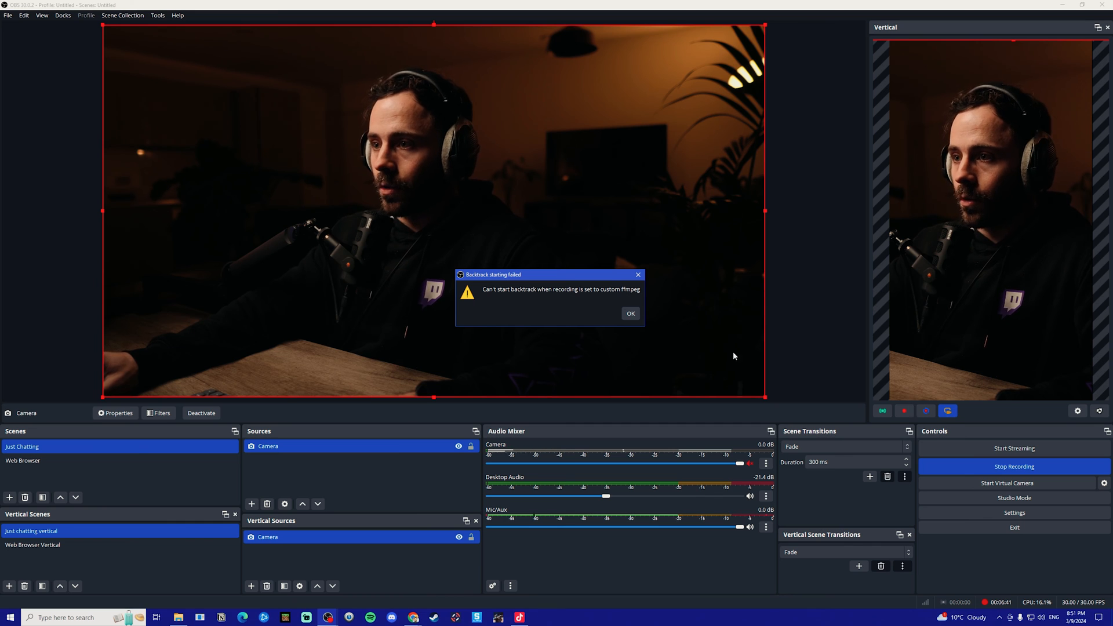
click(631, 313)
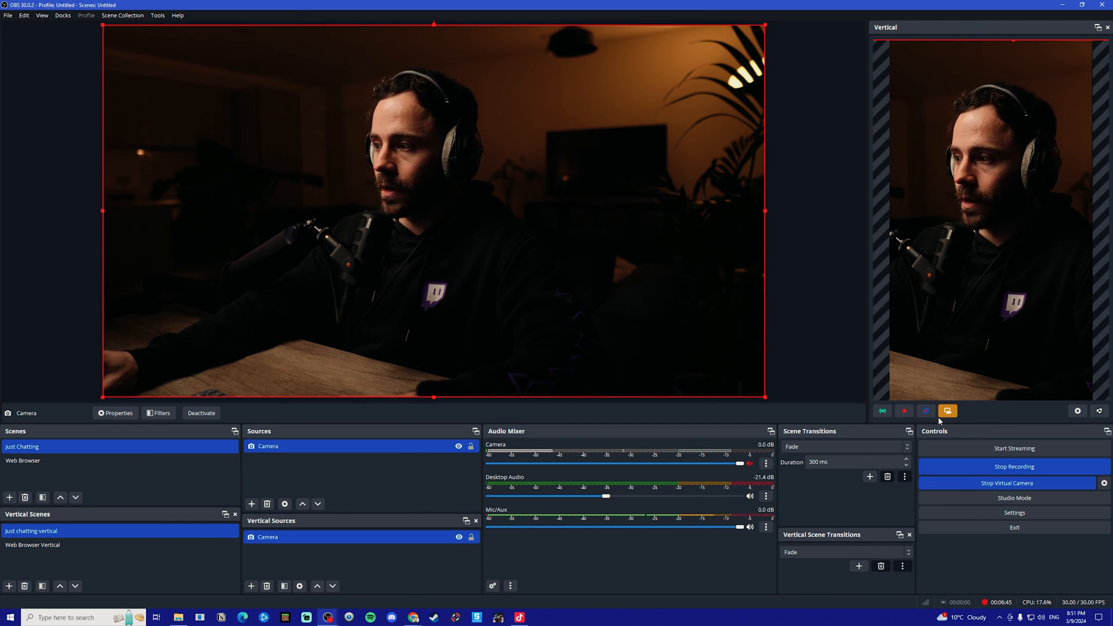
- In TikTok LIVE Studio, start adding a Camera source and list the available cameras
click(519, 617)
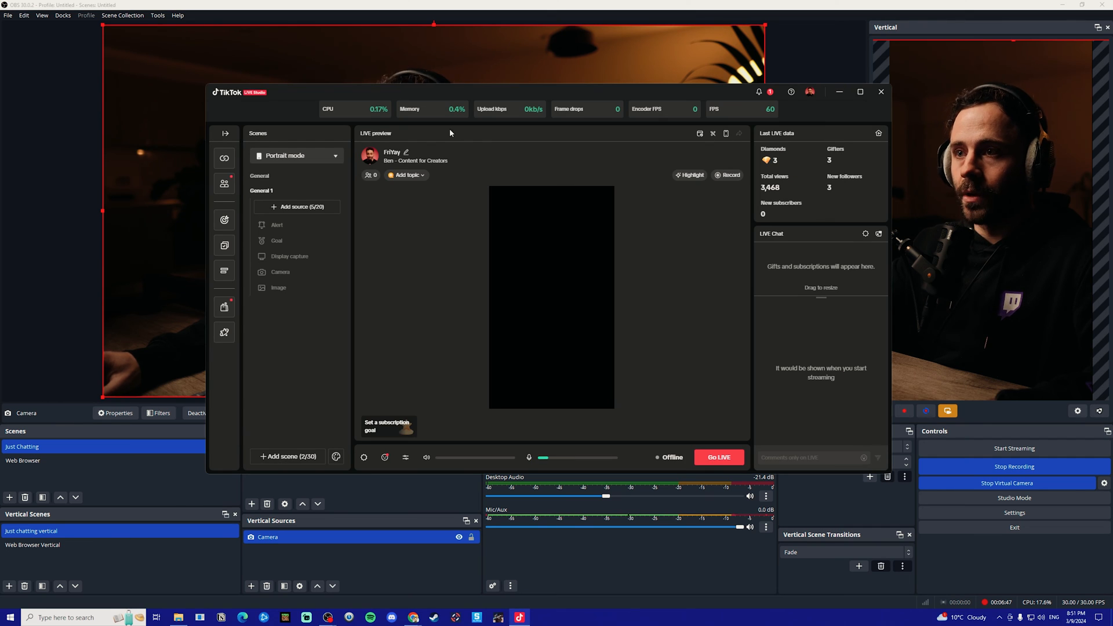
drag(450, 95, 426, 84)
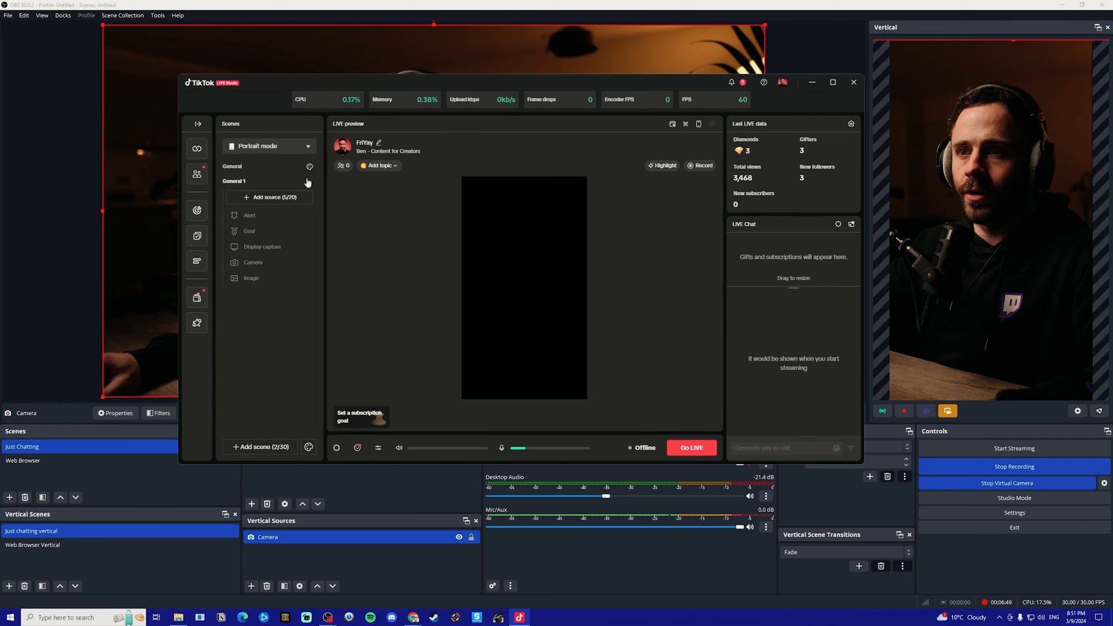
click(275, 199)
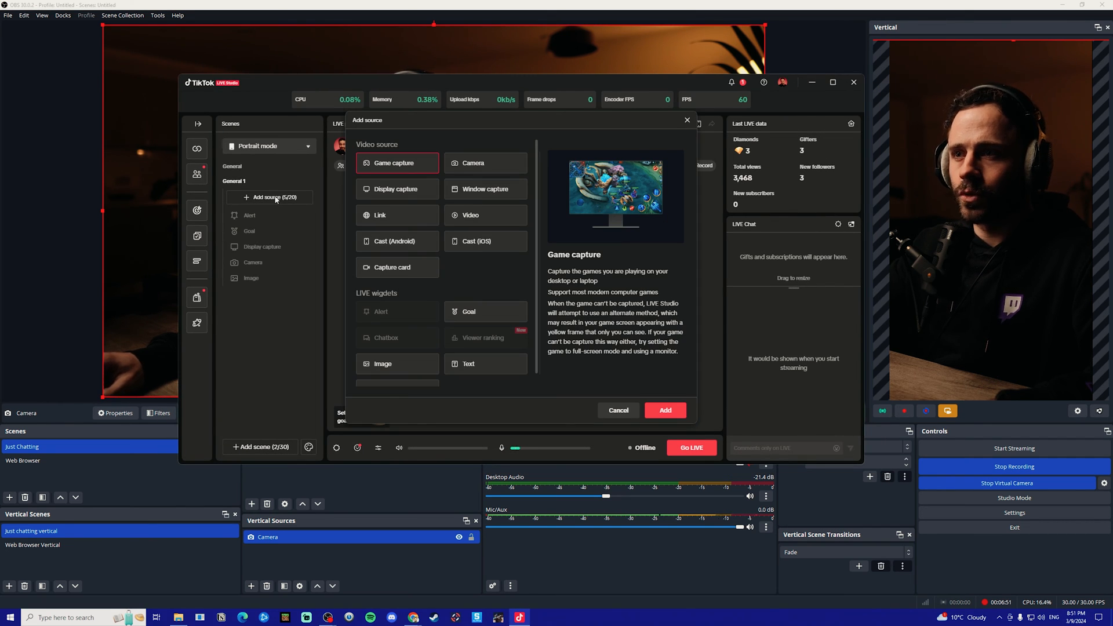
click(478, 169)
click(683, 415)
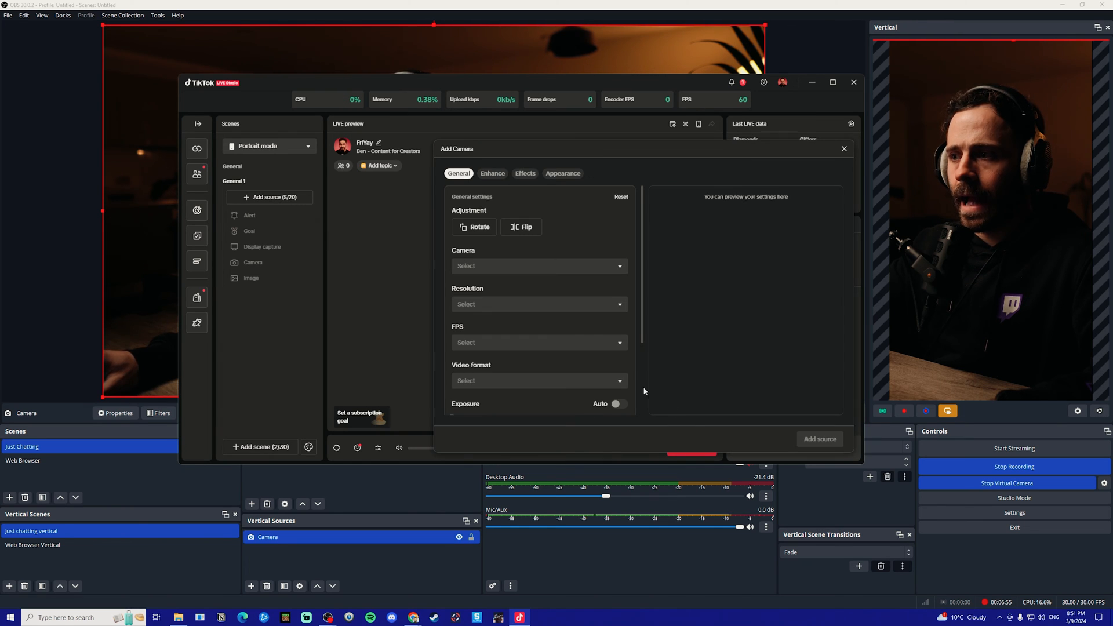
click(620, 267)
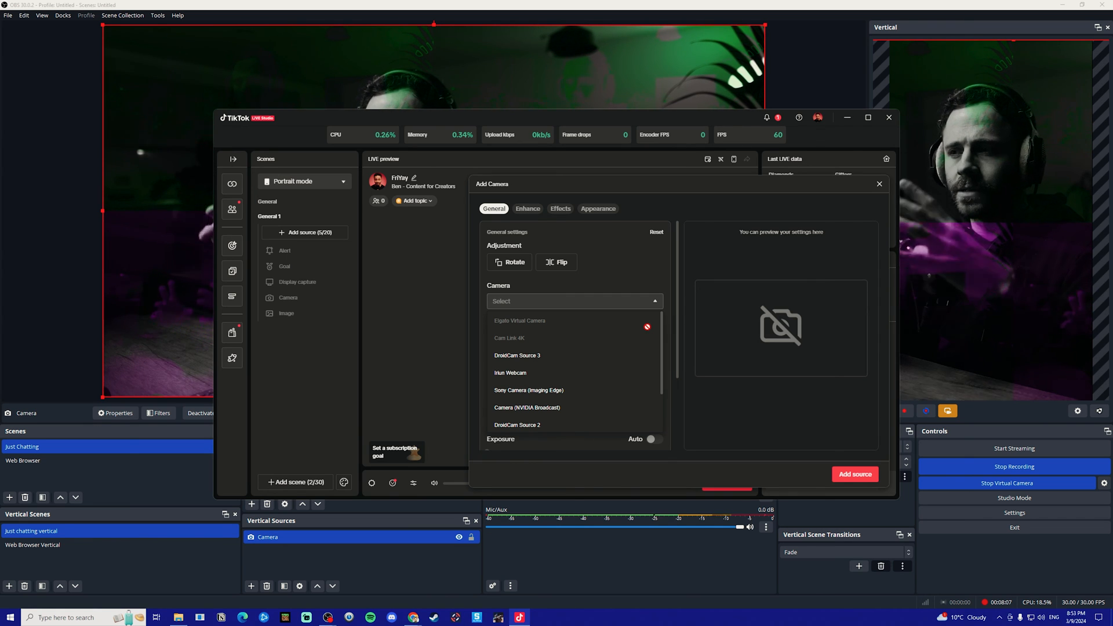
scroll(647, 327, down, 2)
scroll(631, 357, down, 1)
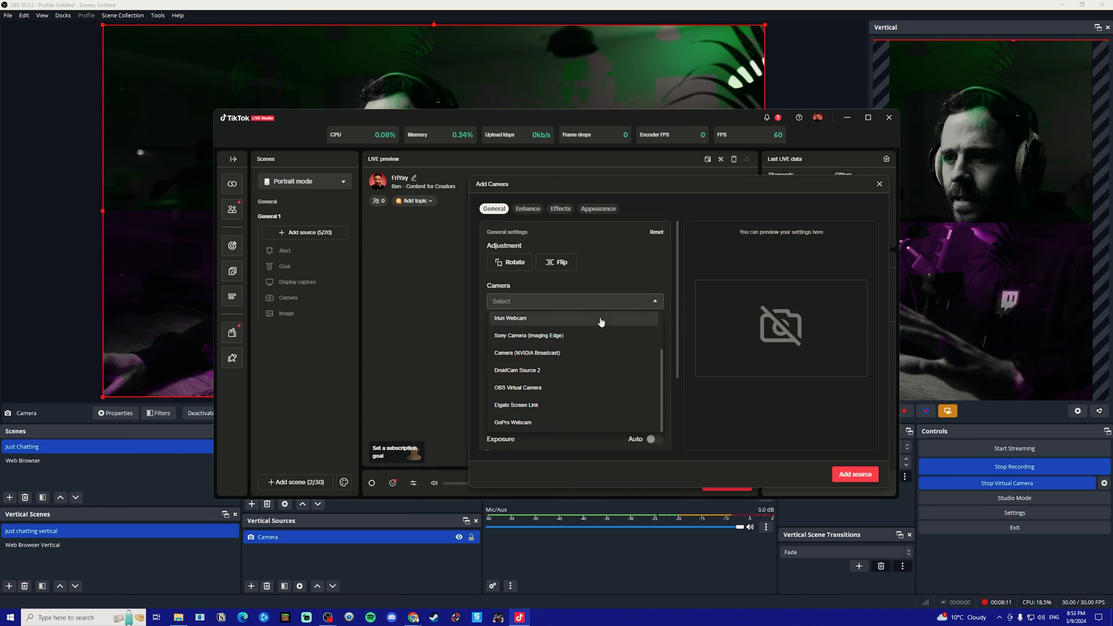
- Add OBS Virtual Camera, stretch it to fill the portrait canvas, then hide TikTok LIVE Studio
click(517, 387)
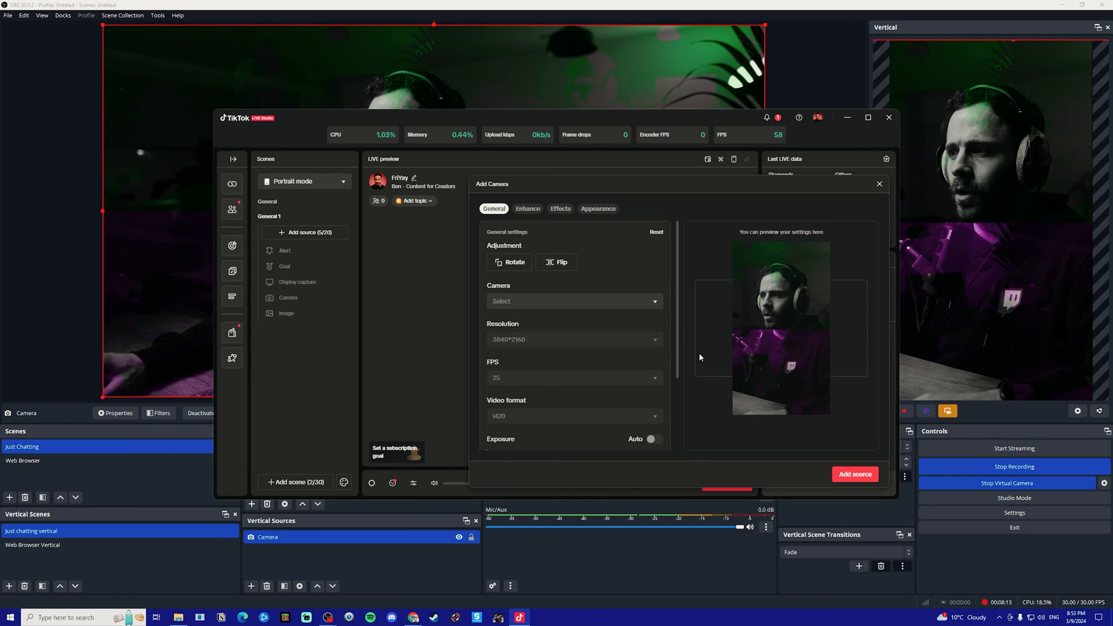
click(853, 476)
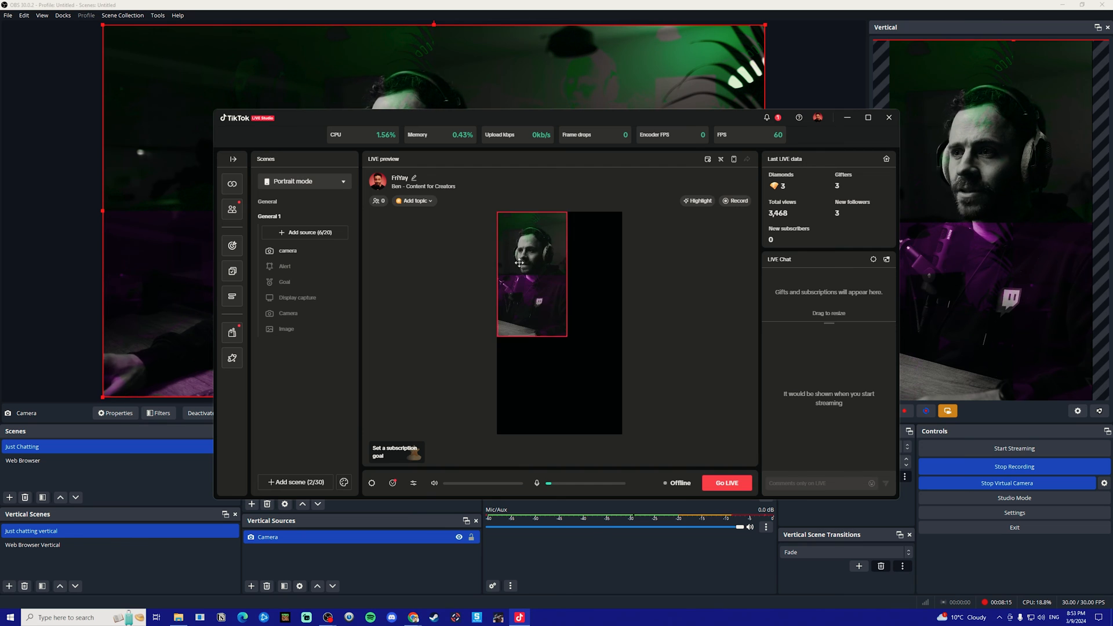
mouse_move(511, 266)
mouse_down()
mouse_move(563, 305)
mouse_move(570, 287)
mouse_up()
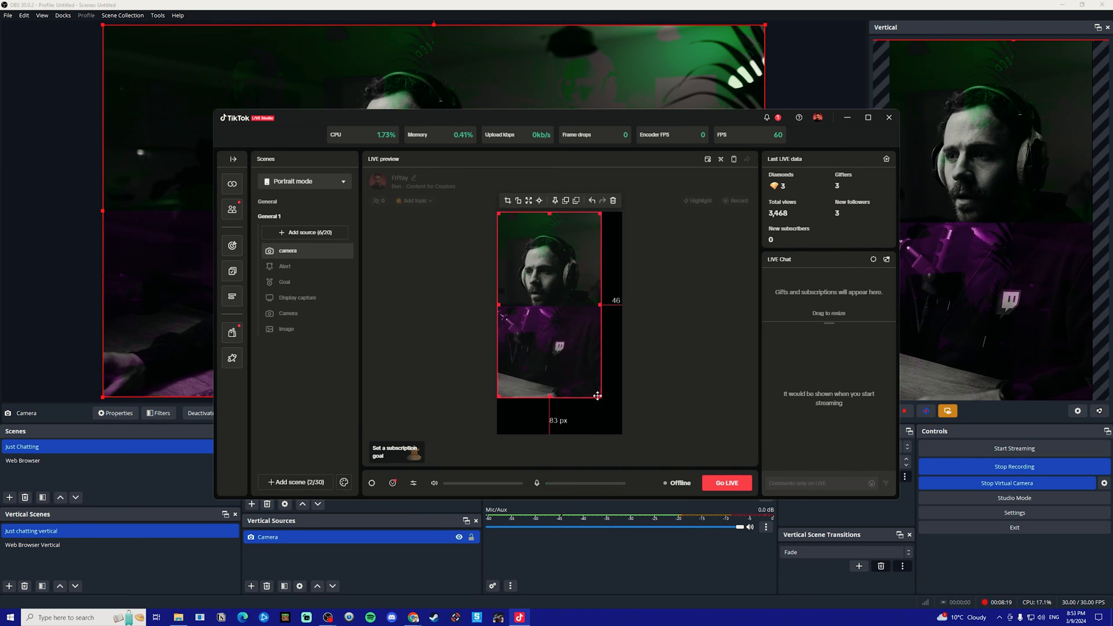
drag(598, 397, 616, 427)
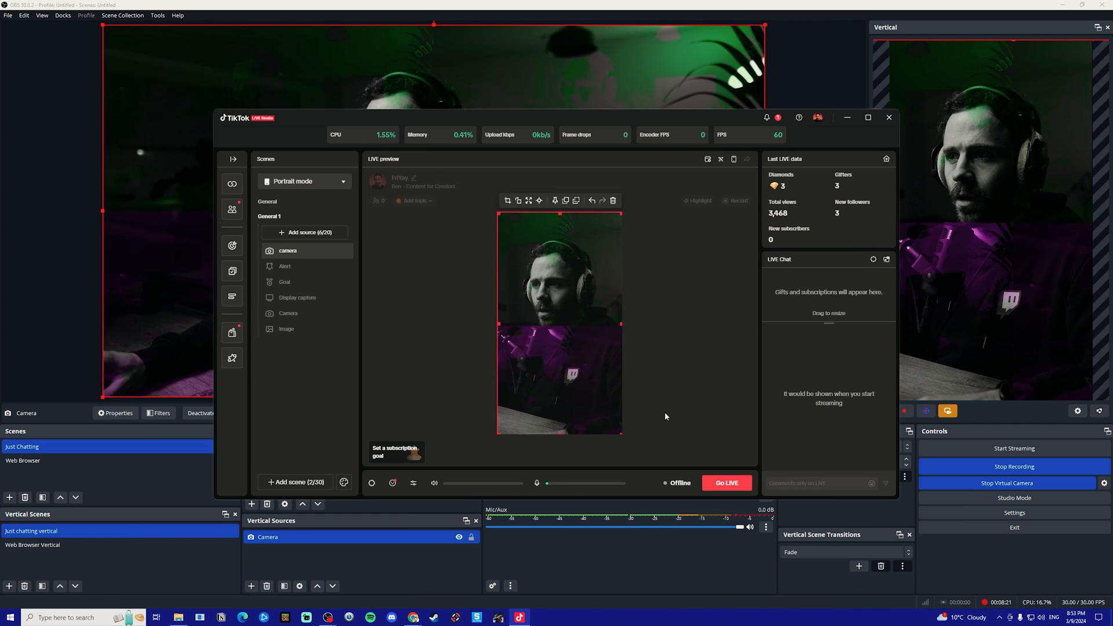
click(847, 118)
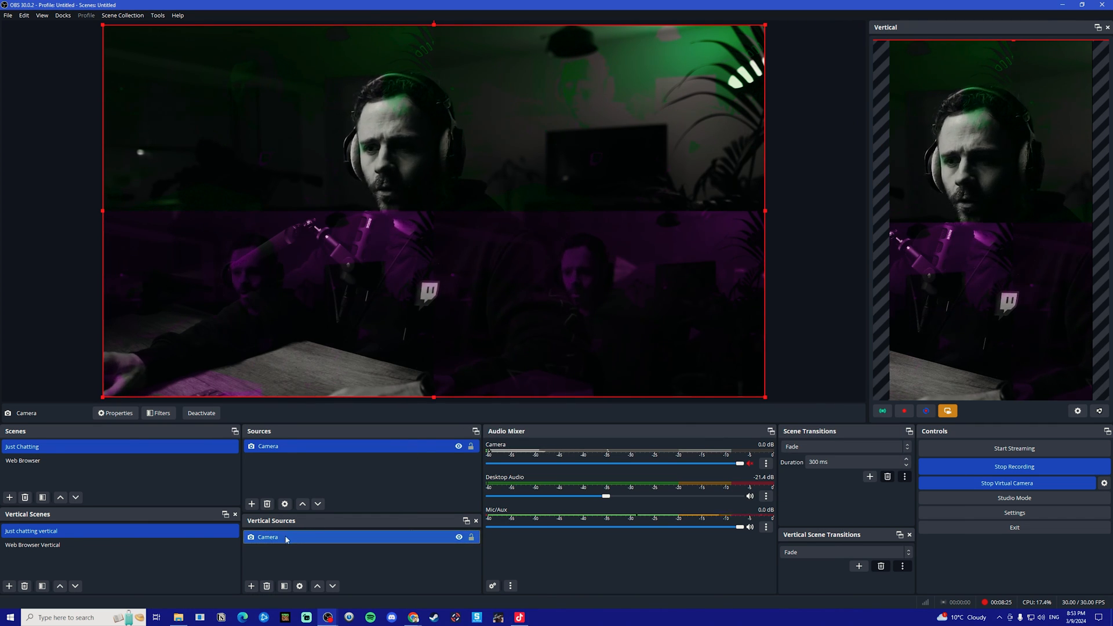
- Deactivate and reactivate the Camera device in Properties to clear the colour distortion
double_click(307, 537)
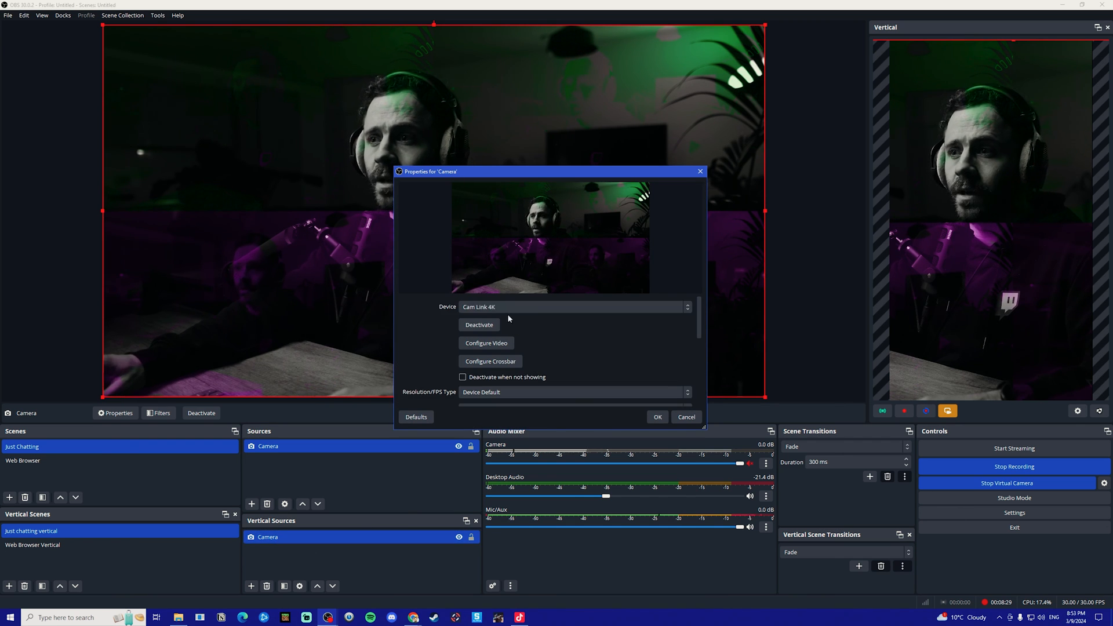
click(479, 325)
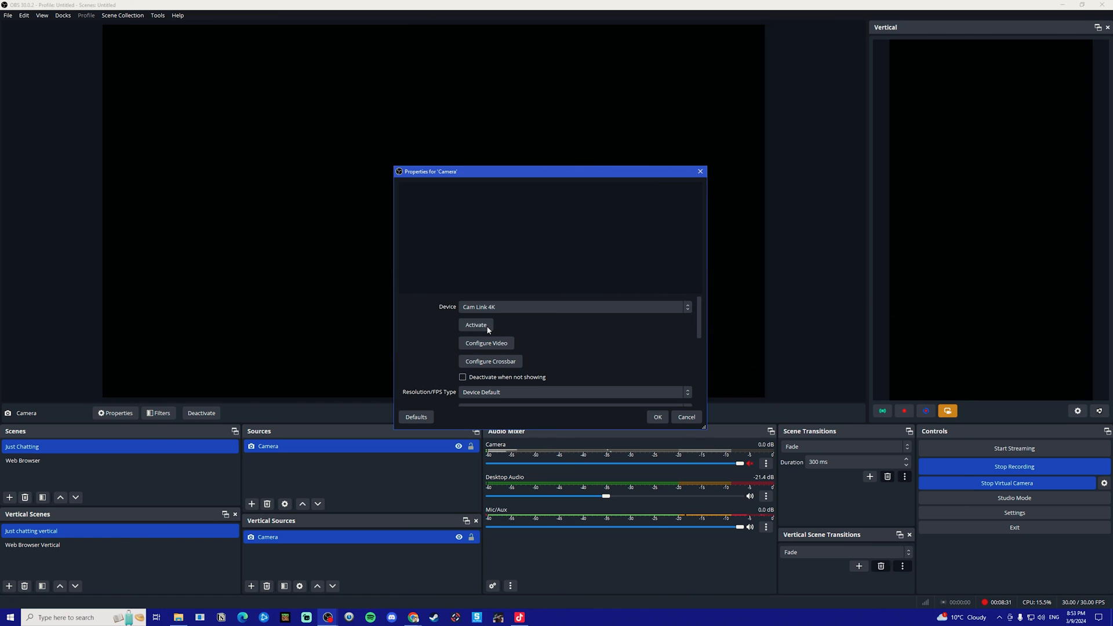
click(481, 326)
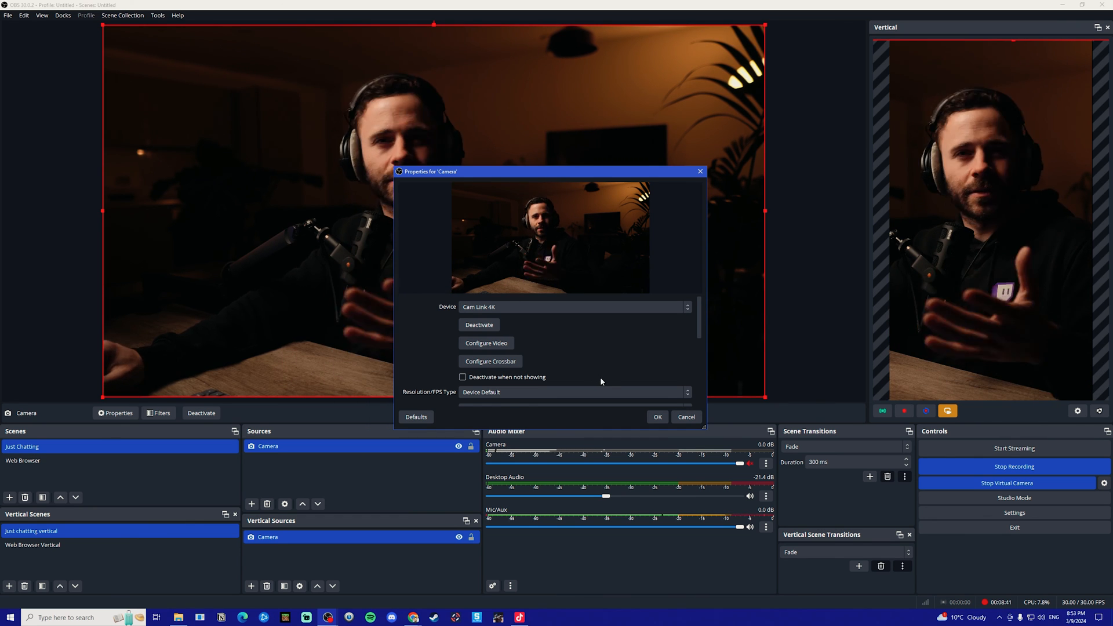
click(658, 417)
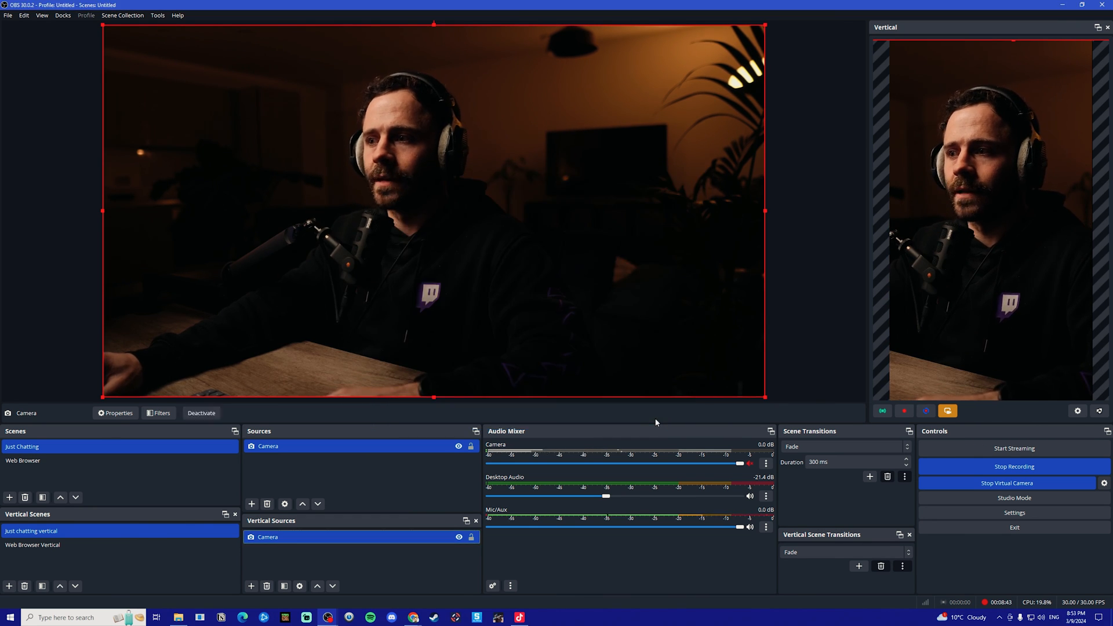
- Restore OBS from full screen and place TikTok LIVE Studio on the left beside it
drag(638, 4, 638, 15)
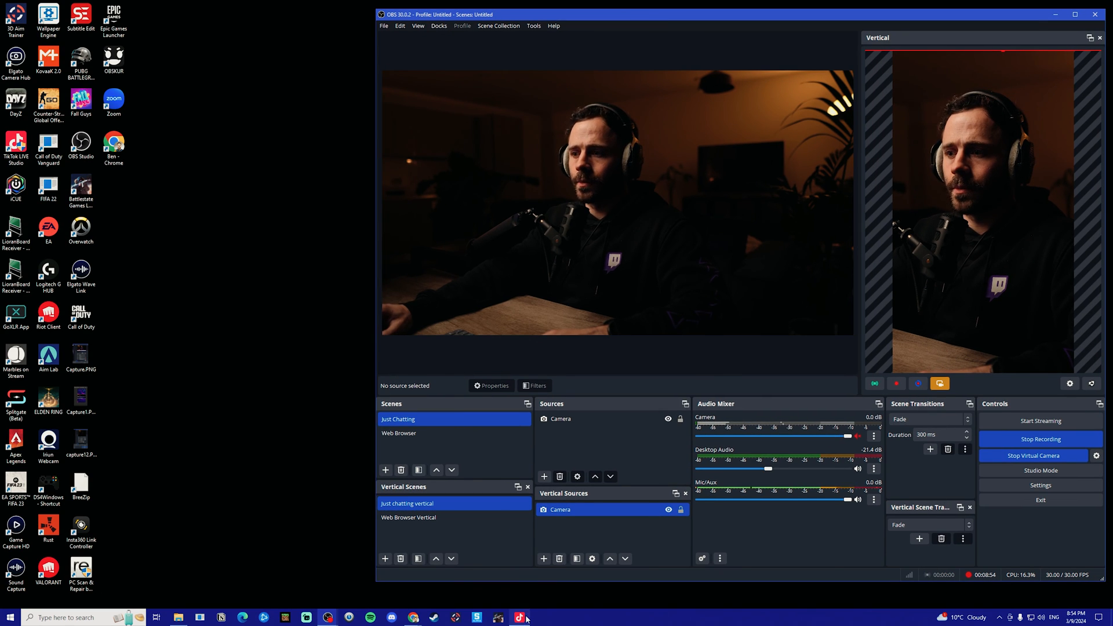
click(328, 617)
drag(558, 119, 226, 88)
click(564, 15)
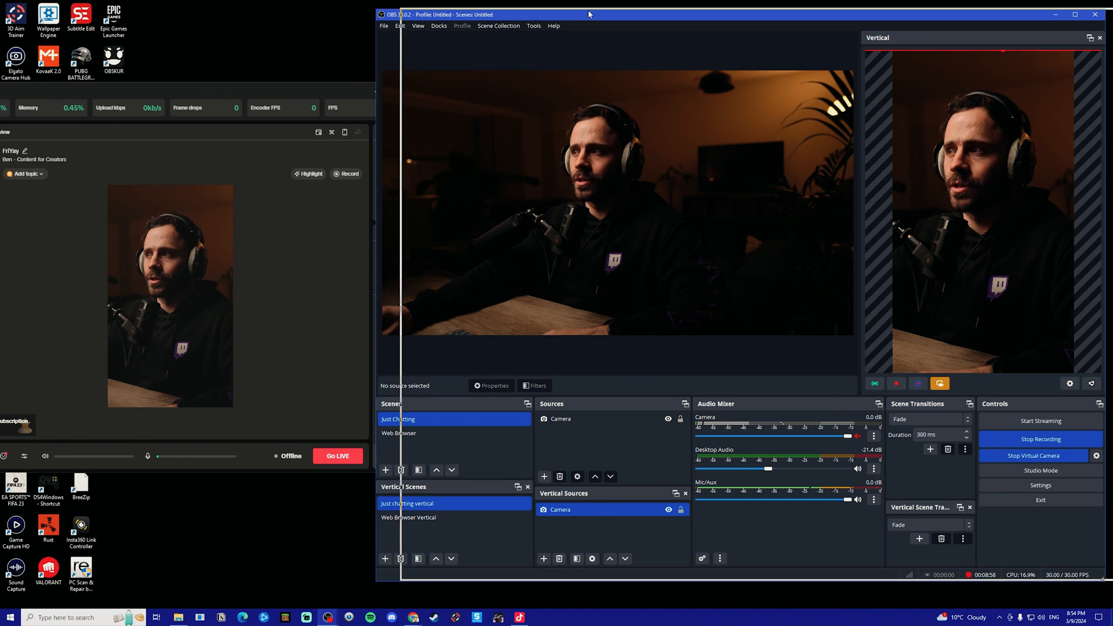
- Switch to Web Browser then Just Chatting to confirm the TikTok preview follows
drag(564, 15, 592, 14)
click(448, 432)
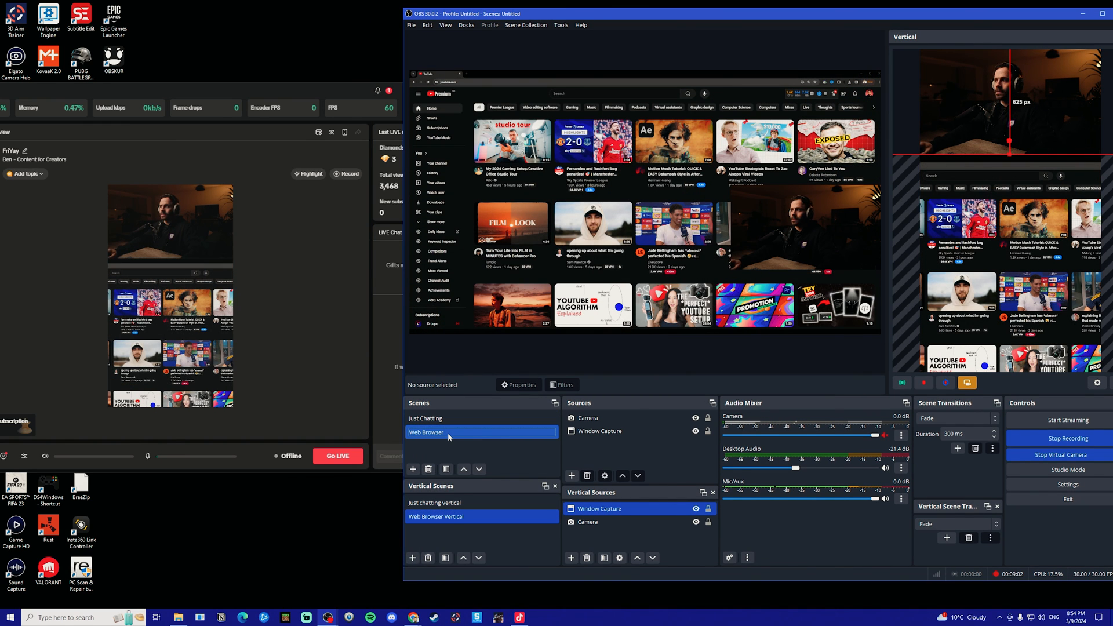
click(448, 418)
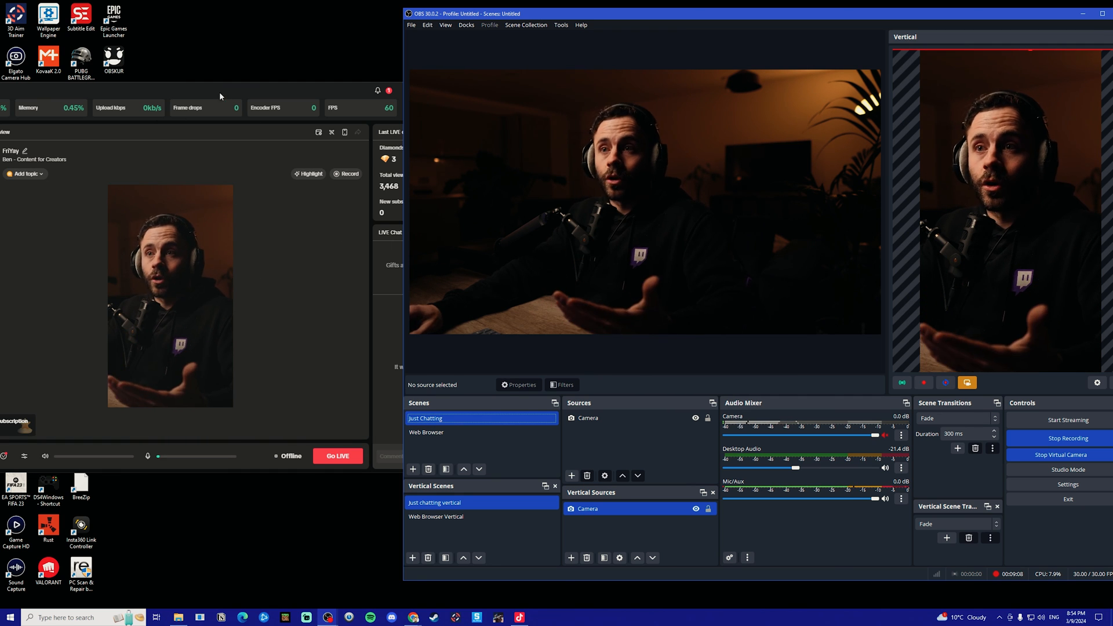
- Bring TikTok LIVE Studio in front of OBS and review its Wave Link microphone and Elgato headphones audio settings
drag(218, 91, 534, 63)
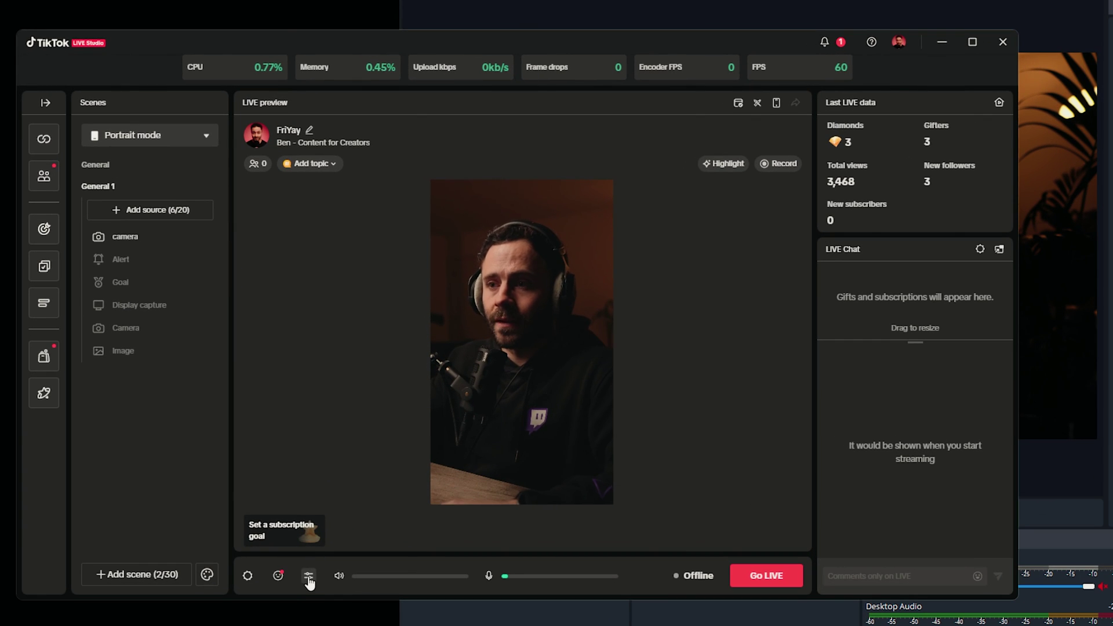
click(310, 575)
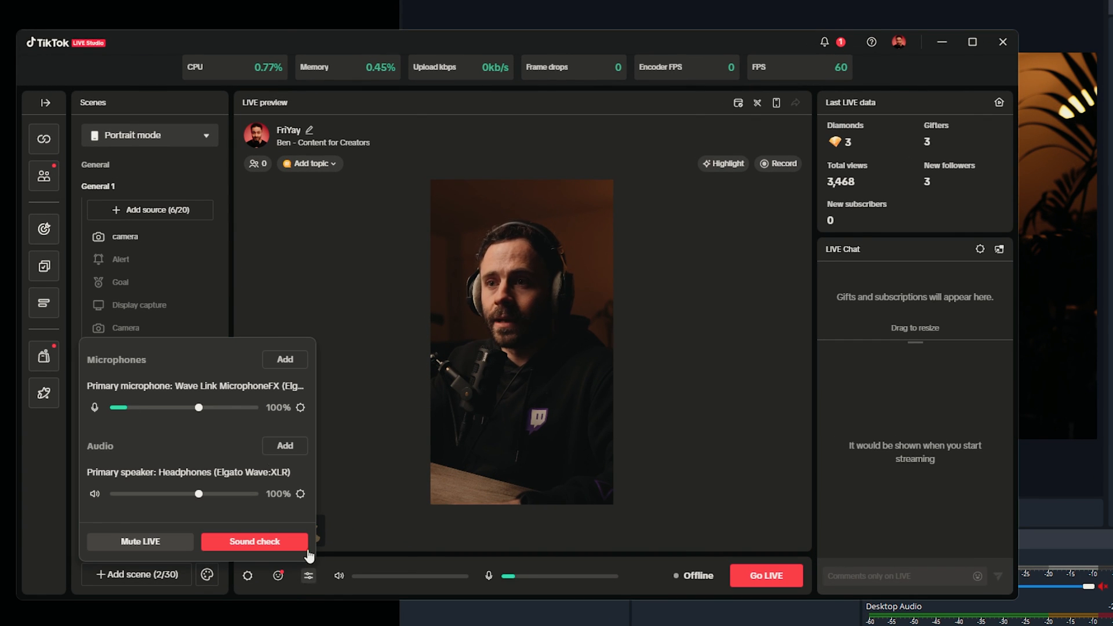